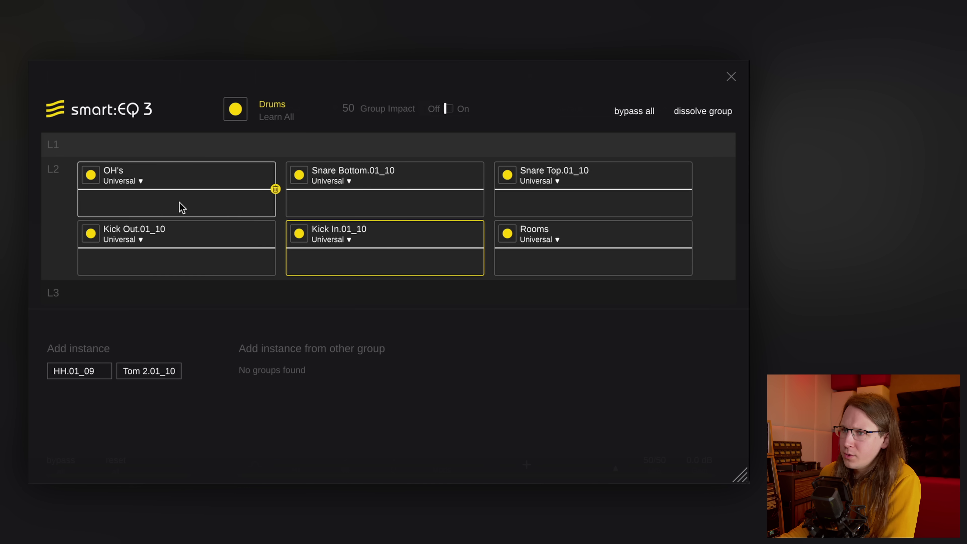
# Arrange Snare Top and Kick In in L1, Snare Bottom and Kick Out in L2, OH's and Rooms in L3, and learn the whole Drums group
pyautogui.moveTo(502, 252); pyautogui.dragTo(552, 321)
pyautogui.moveTo(610, 194); pyautogui.dragTo(268, 157)
pyautogui.moveTo(395, 242); pyautogui.dragTo(269, 188)
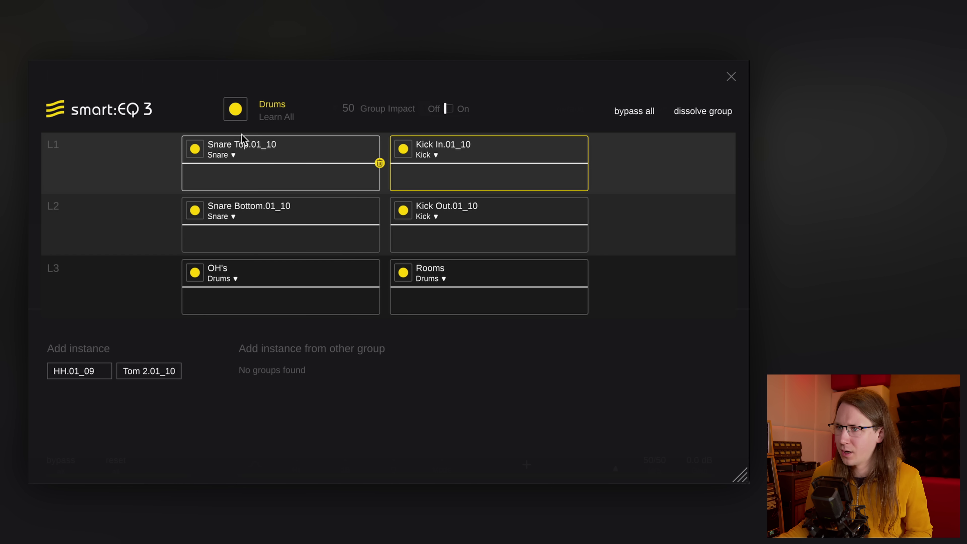
pyautogui.click(235, 111)
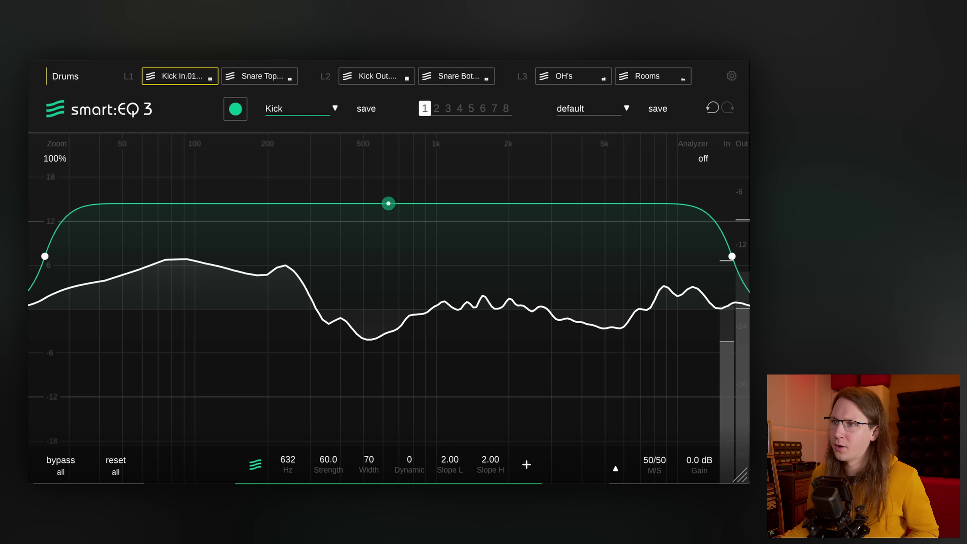
# Compare the learned EQ curves of the Kick In and Kick Out instances
pyautogui.click(427, 183)
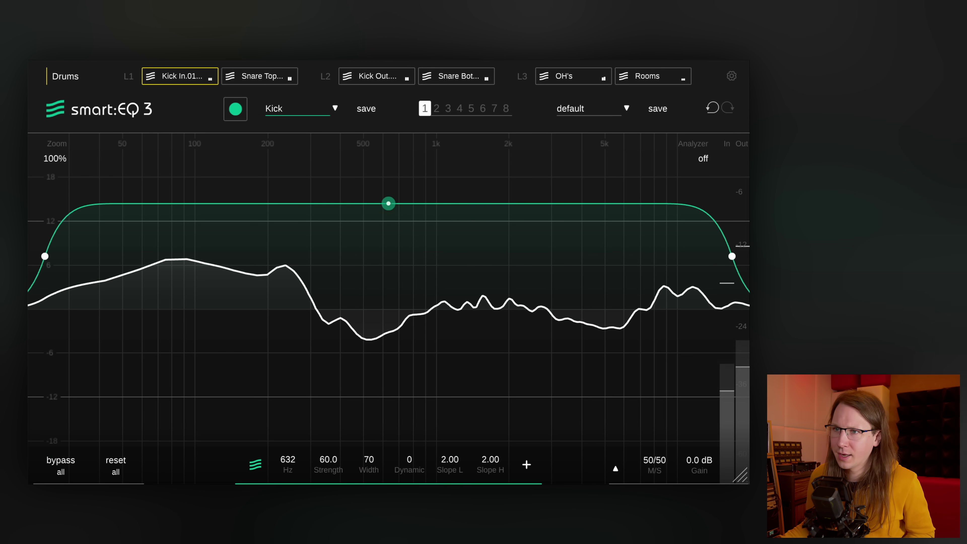
pyautogui.click(376, 77)
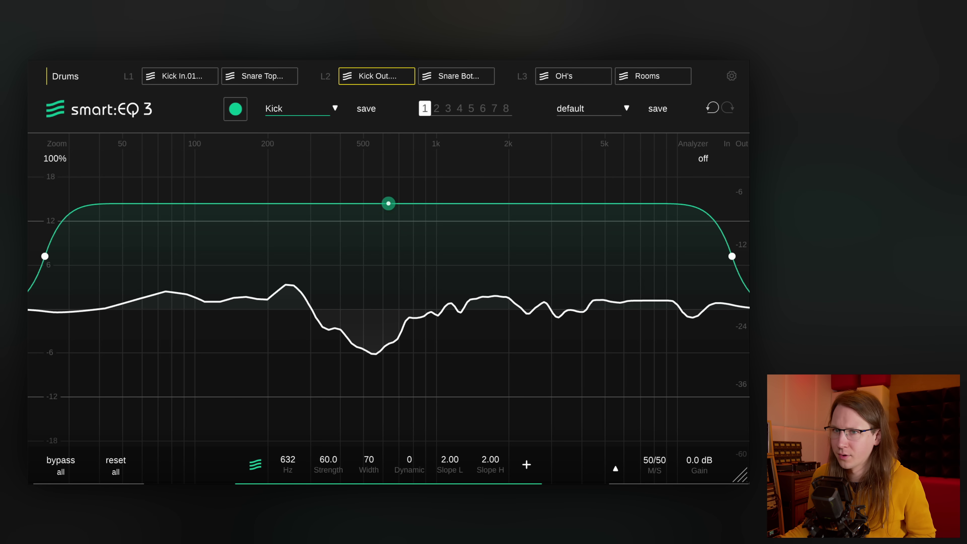
pyautogui.click(180, 76)
pyautogui.click(376, 76)
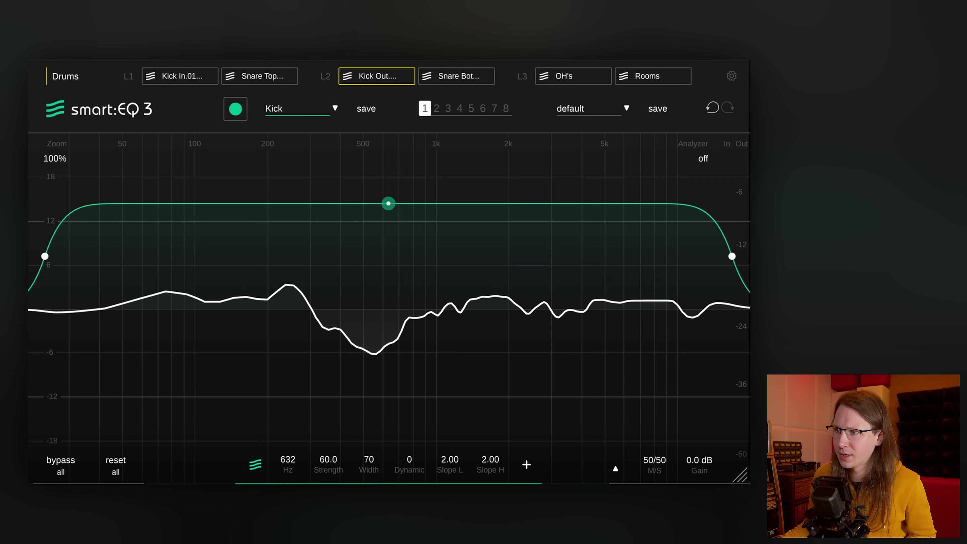
pyautogui.click(179, 76)
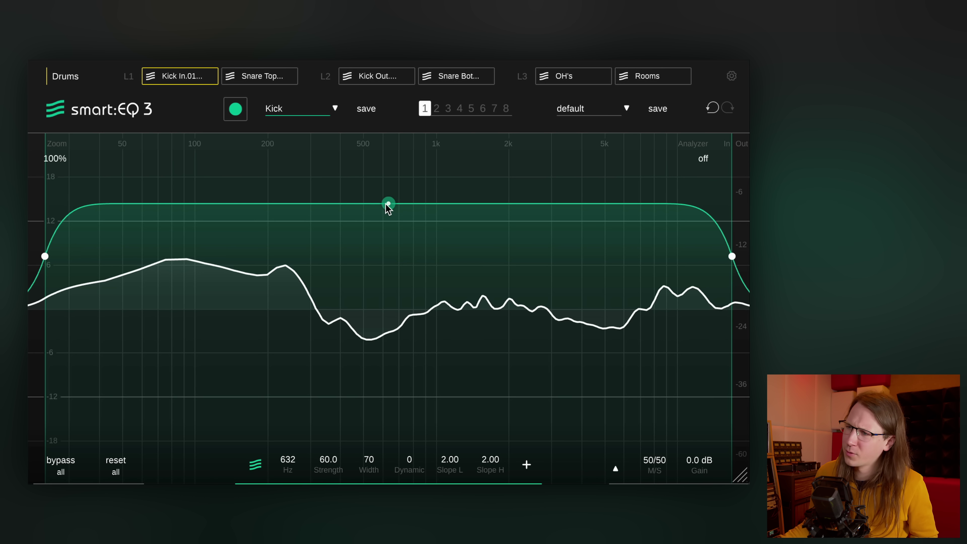
# Try a smart filter strength of 66 on Kick In against the bypassed signal and bring the strength back down
pyautogui.moveTo(388, 204)
pyautogui.mouseDown()
pyautogui.moveTo(389, 183)
pyautogui.moveTo(387, 193)
pyautogui.mouseUp()
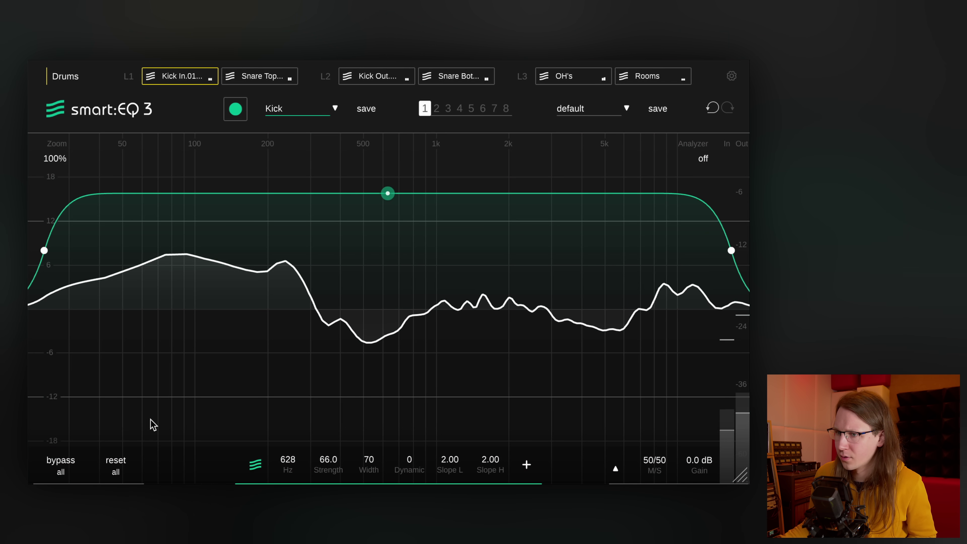
pyautogui.click(61, 473)
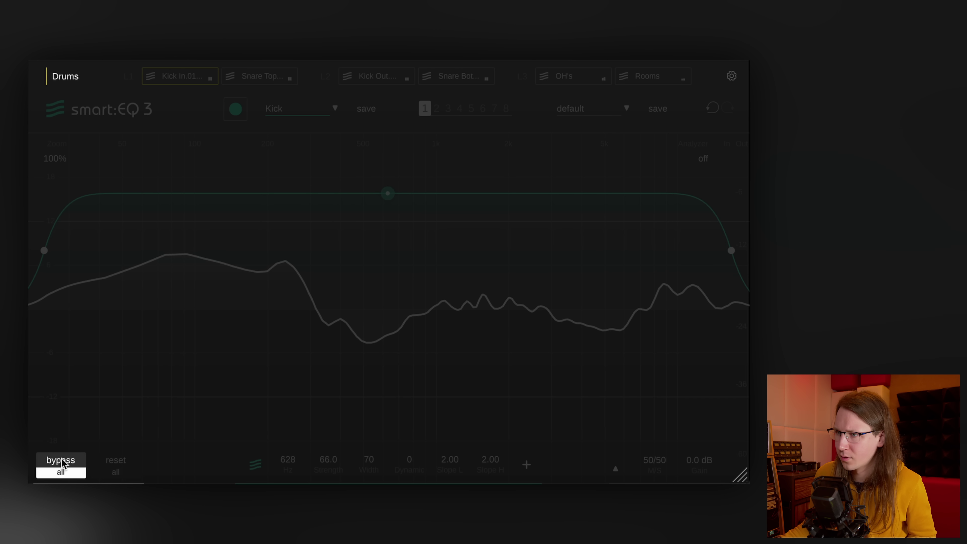
pyautogui.click(61, 463)
pyautogui.moveTo(389, 193); pyautogui.dragTo(391, 208)
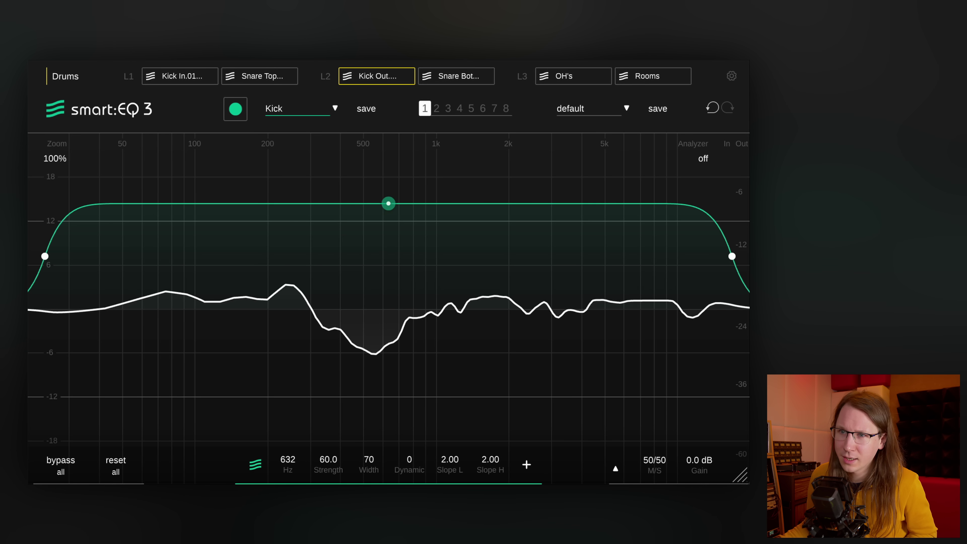
# Play the drums, compare Kick Out with and without processing, and raise its smart filter strength to 77 at about 615 Hz
pyautogui.press('space')
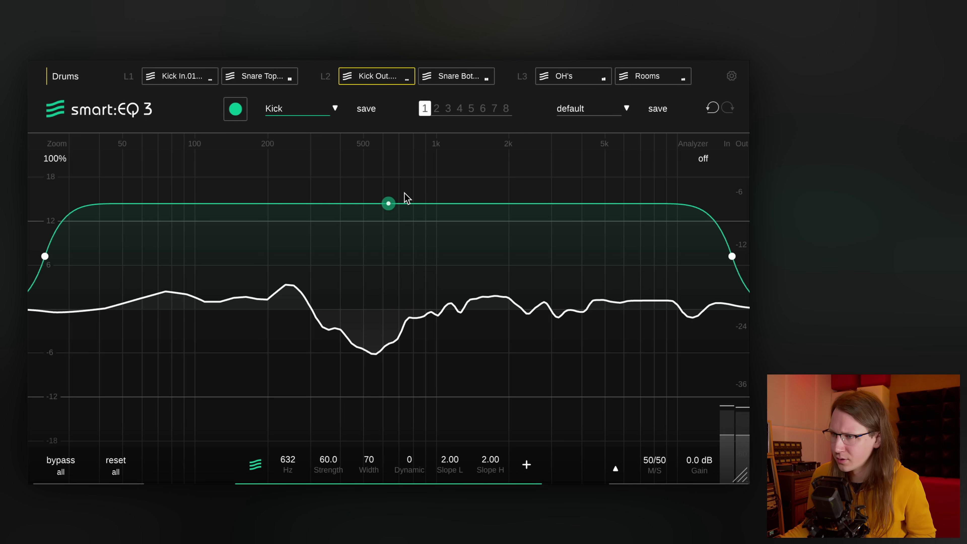
pyautogui.click(72, 461)
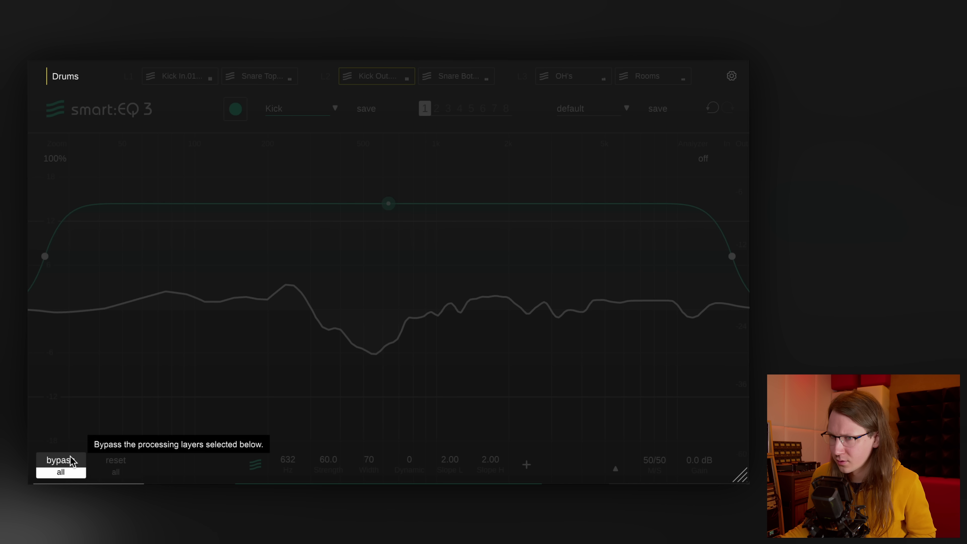
pyautogui.click(72, 460)
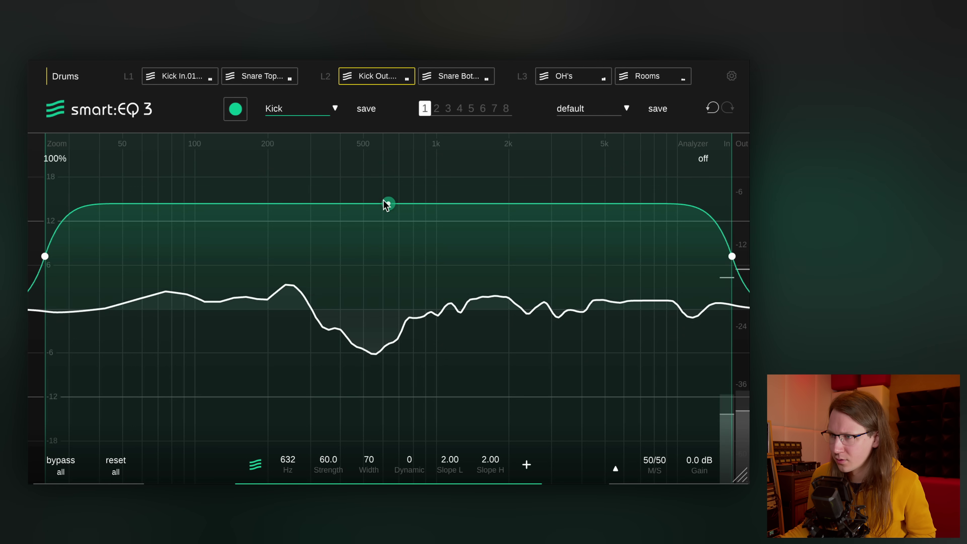
pyautogui.moveTo(387, 205); pyautogui.dragTo(385, 174)
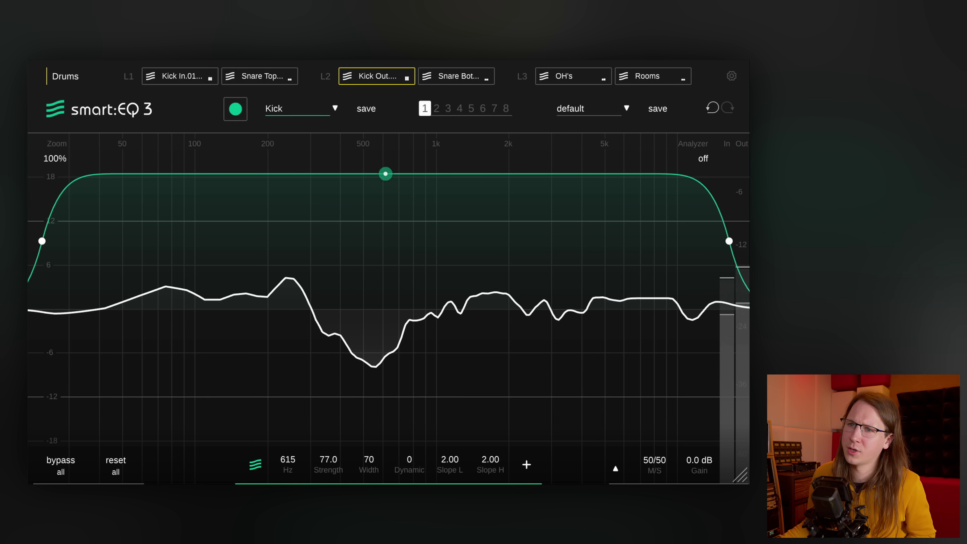
# Raise the smart filter strength slightly on Snare Top, to 64.5 on Snare Bottom and more strongly on OH's
pyautogui.click(259, 77)
pyautogui.moveTo(389, 203)
pyautogui.mouseDown()
pyautogui.moveTo(387, 133)
pyautogui.moveTo(386, 455)
pyautogui.moveTo(387, 161)
pyautogui.moveTo(369, 451)
pyautogui.moveTo(377, 179)
pyautogui.moveTo(384, 199)
pyautogui.mouseUp()
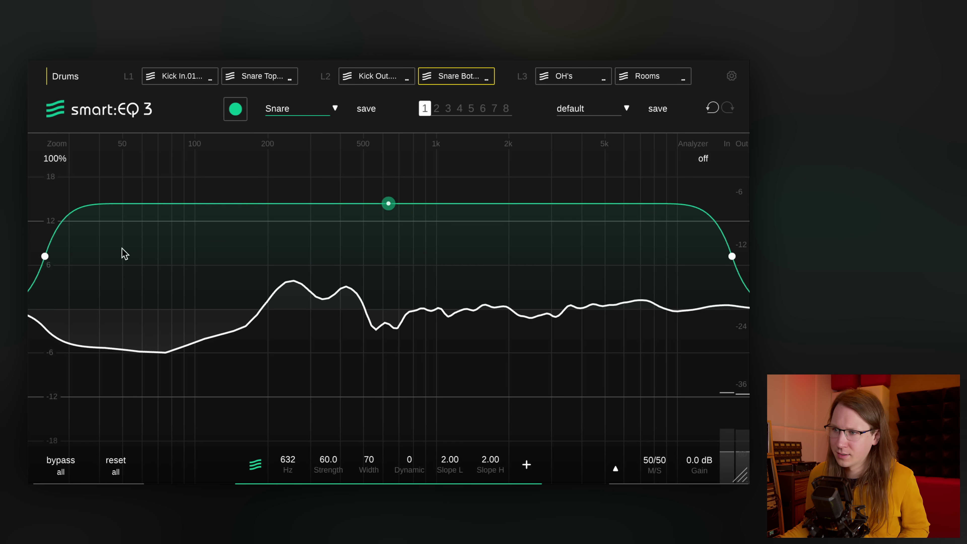
pyautogui.press('space')
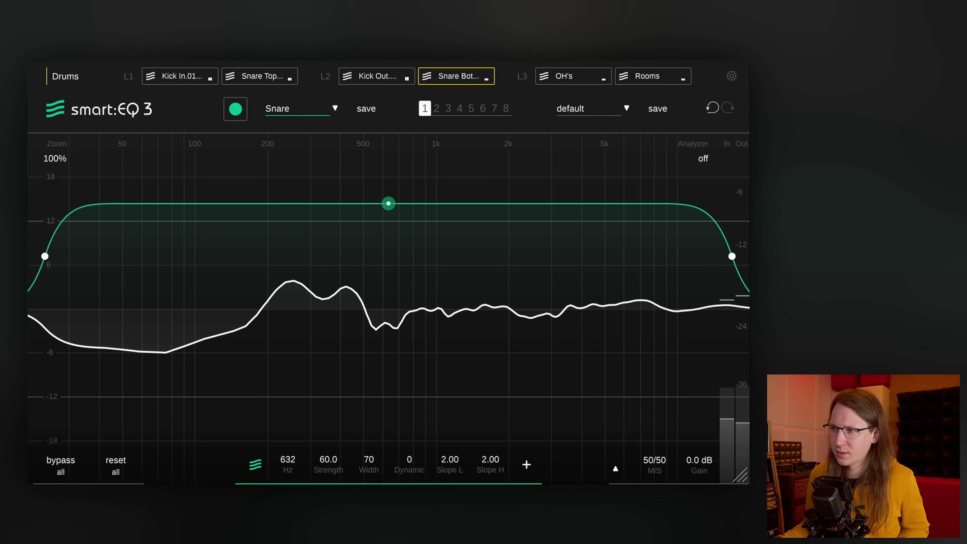
pyautogui.moveTo(394, 202)
pyautogui.mouseDown()
pyautogui.moveTo(394, 219)
pyautogui.moveTo(396, 133)
pyautogui.moveTo(383, 196)
pyautogui.mouseUp()
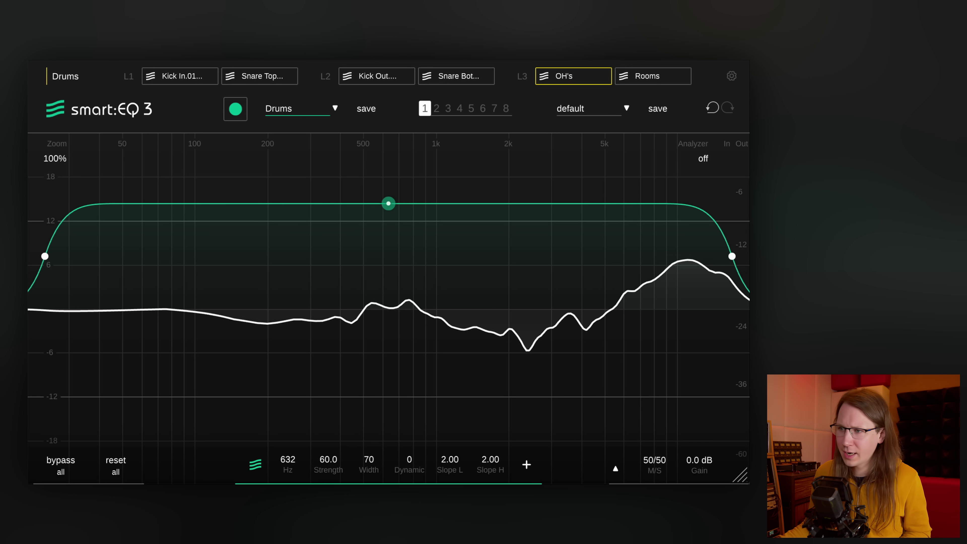
pyautogui.moveTo(388, 204); pyautogui.dragTo(384, 167)
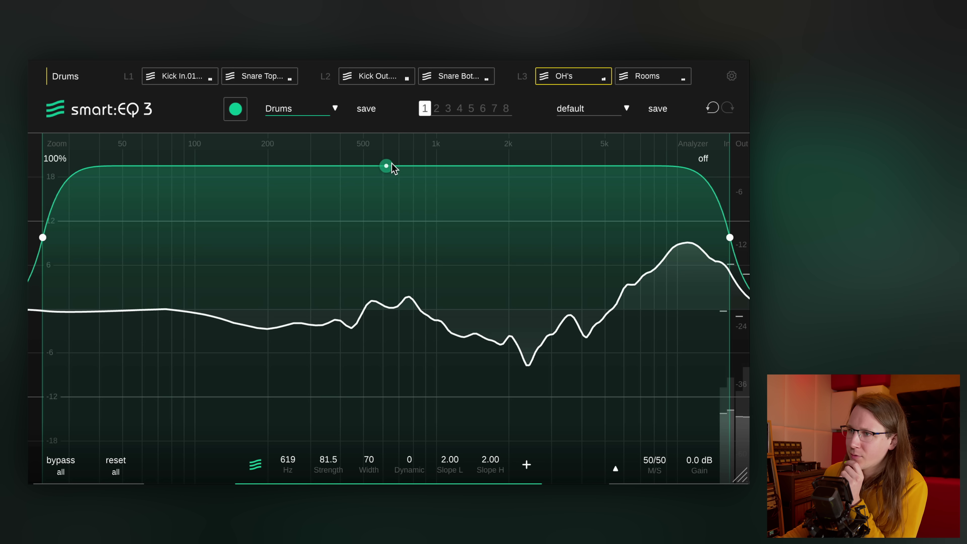
pyautogui.moveTo(387, 166)
pyautogui.mouseDown()
pyautogui.moveTo(396, 309)
pyautogui.moveTo(388, 147)
pyautogui.moveTo(372, 461)
pyautogui.moveTo(374, 281)
pyautogui.moveTo(371, 309)
pyautogui.moveTo(388, 309)
pyautogui.moveTo(395, 194)
pyautogui.moveTo(384, 143)
pyautogui.moveTo(384, 172)
pyautogui.mouseUp()
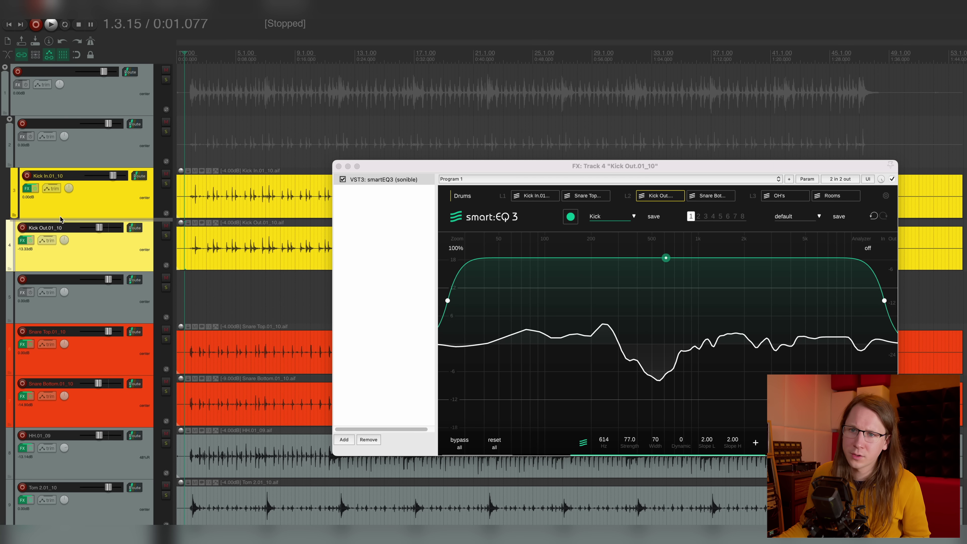
# Nest Kick Out in the kick folder, and Snare Top and Snare Bottom under the empty track above them
pyautogui.press('Down')
pyautogui.press('Down')
pyautogui.press('Down')
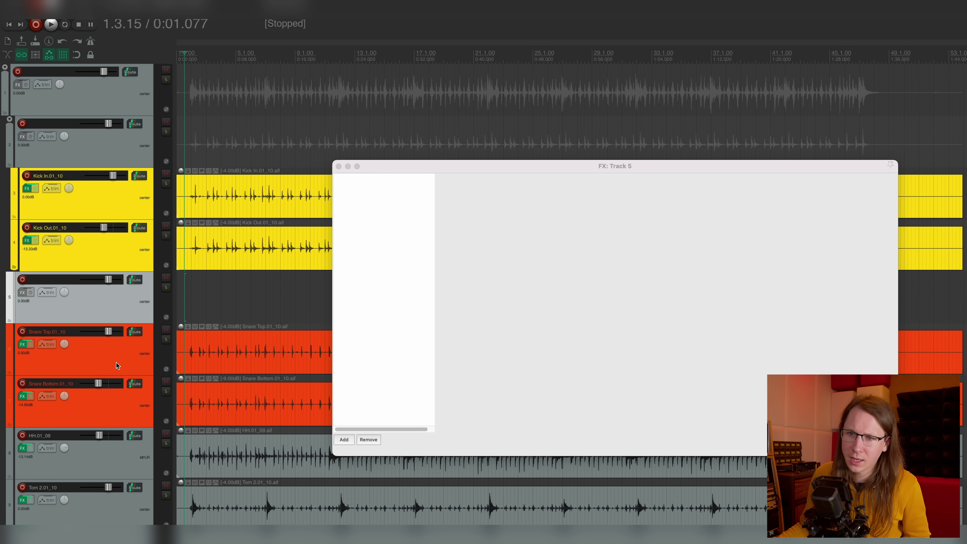
pyautogui.moveTo(115, 354); pyautogui.dragTo(123, 296)
pyautogui.moveTo(99, 413); pyautogui.dragTo(77, 380)
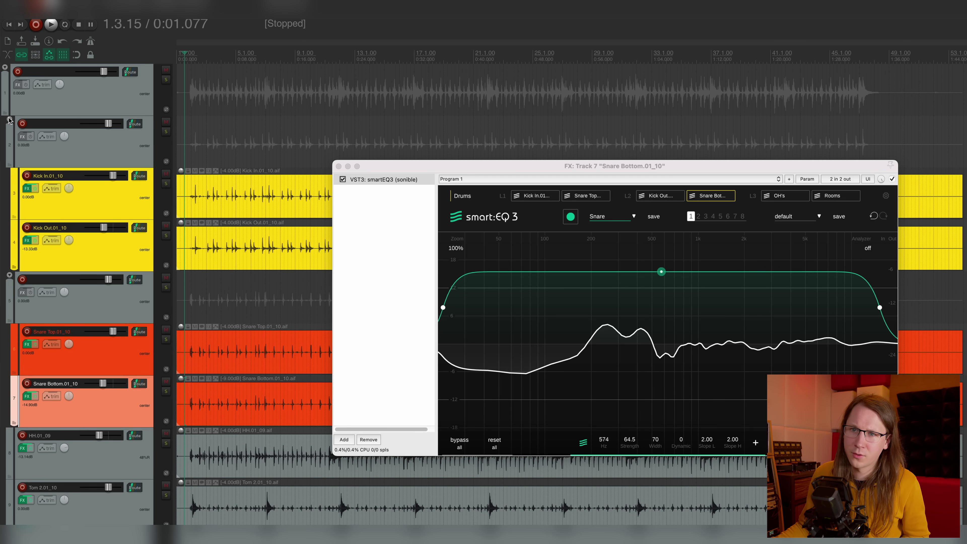
# Collapse the kick and snare folder tracks and name the kick folder Kick
pyautogui.click(9, 120)
pyautogui.click(9, 175)
pyautogui.doubleClick(57, 124)
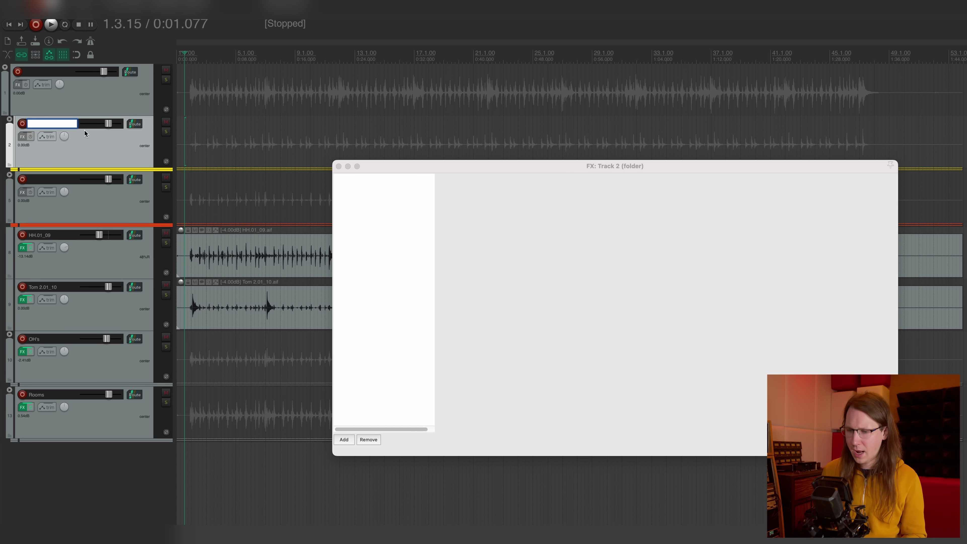
pyautogui.write('Kick')
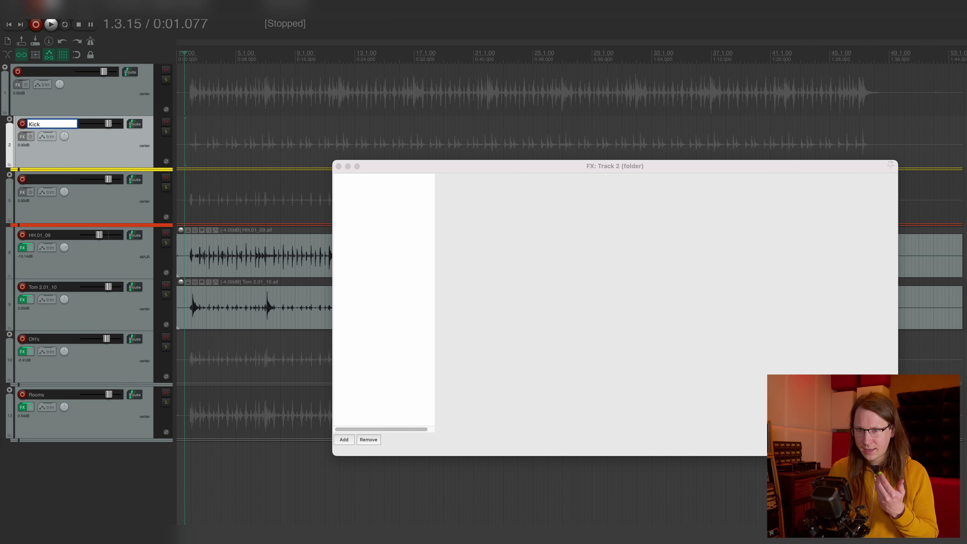
pyautogui.press('Return')
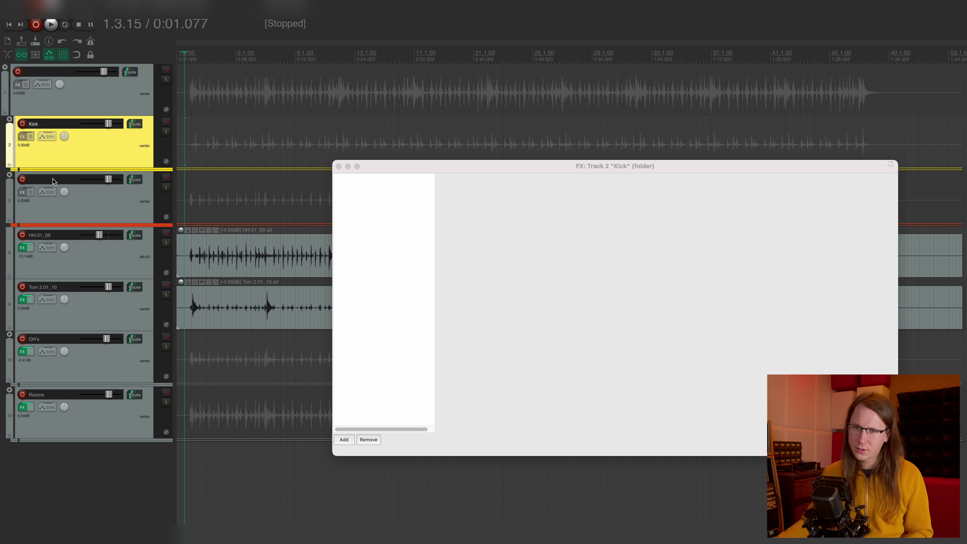
# Name the snare folder track Snare
pyautogui.doubleClick(53, 179)
pyautogui.write('Snare')
pyautogui.press('Return')
# Learn the HH.01_09 track with the Hi Hat profile and set its smart filter strength to 55 at about 641 Hz
pyautogui.click(107, 255)
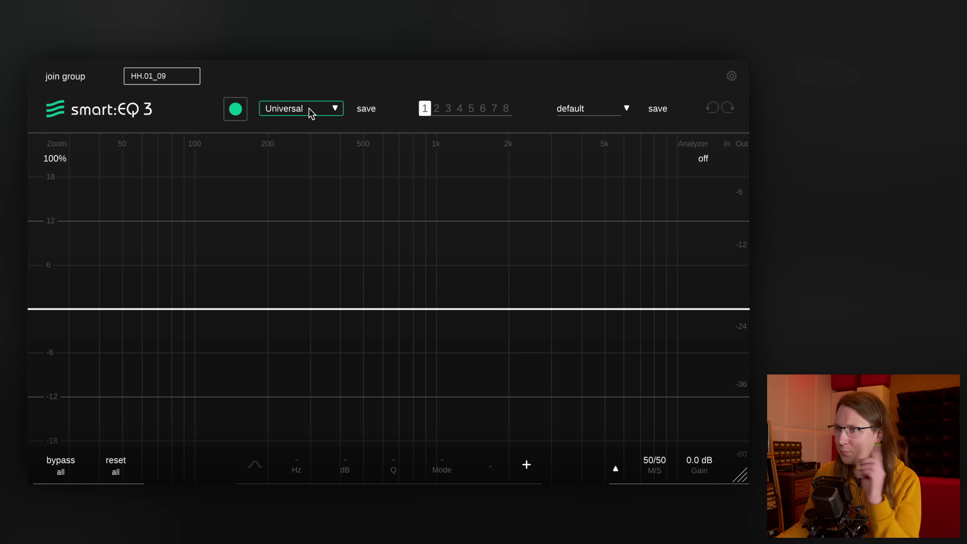
pyautogui.click(311, 113)
pyautogui.click(313, 170)
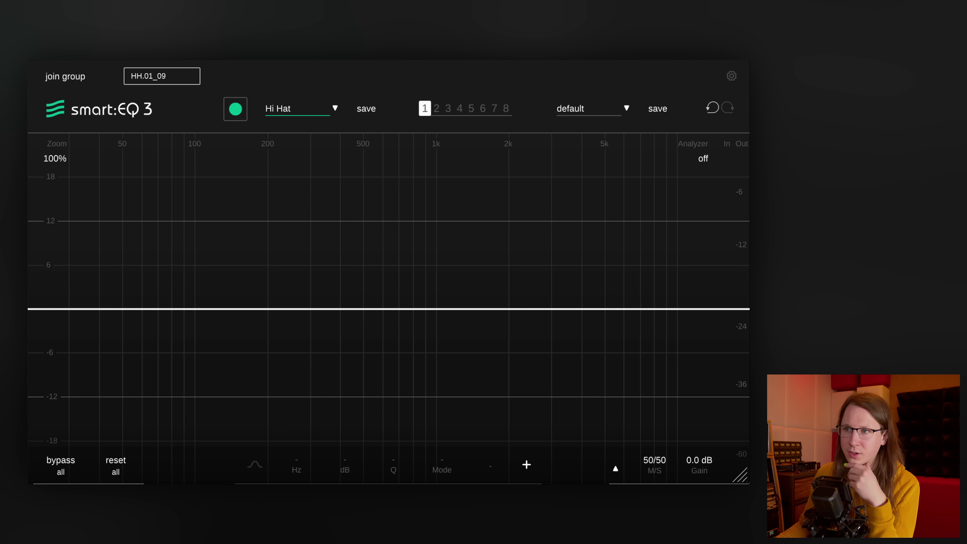
pyautogui.click(236, 109)
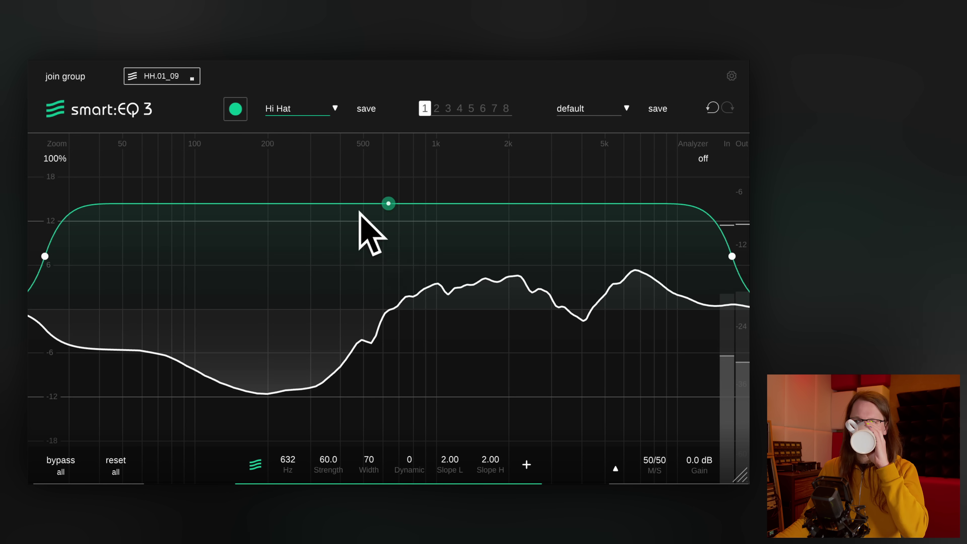
pyautogui.moveTo(389, 204); pyautogui.dragTo(391, 212)
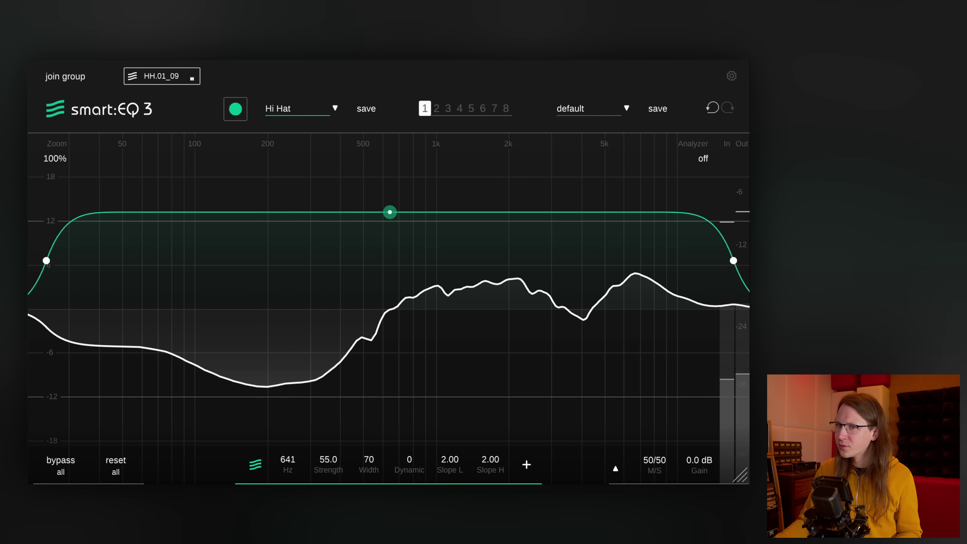
# Learn the Tom 2.01_10 track with the Drums profile and raise its smart filter strength
pyautogui.press('Down')
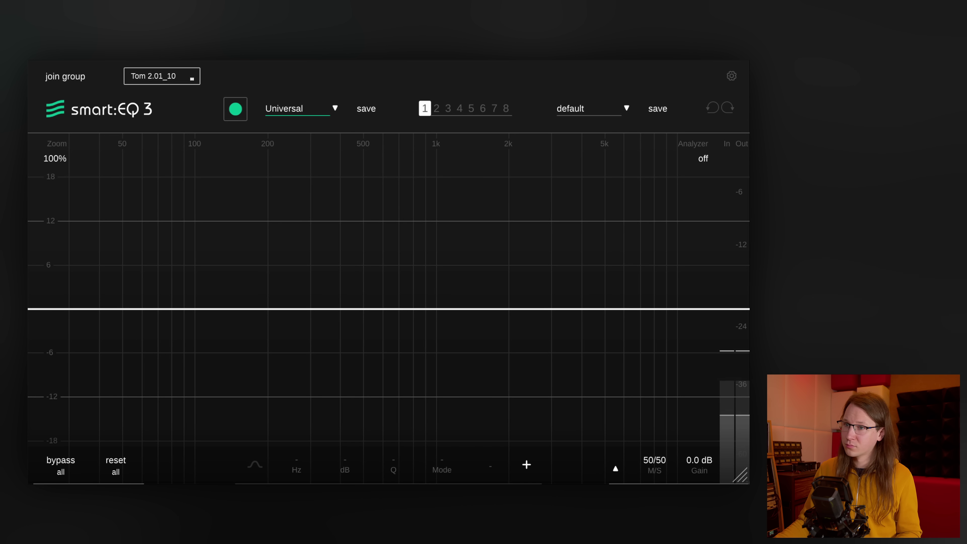
pyautogui.click(295, 109)
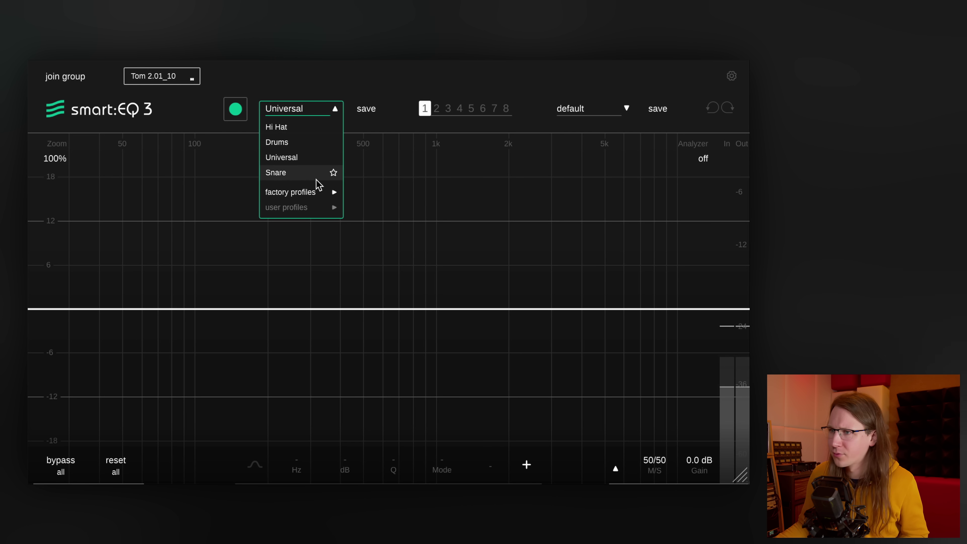
pyautogui.moveTo(319, 193)
pyautogui.click(361, 246)
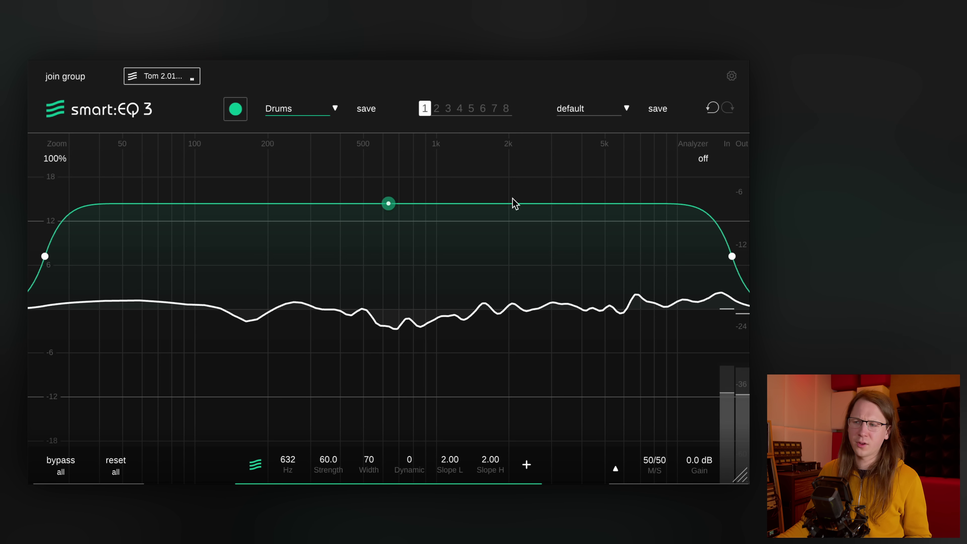
pyautogui.moveTo(389, 203); pyautogui.dragTo(377, 169)
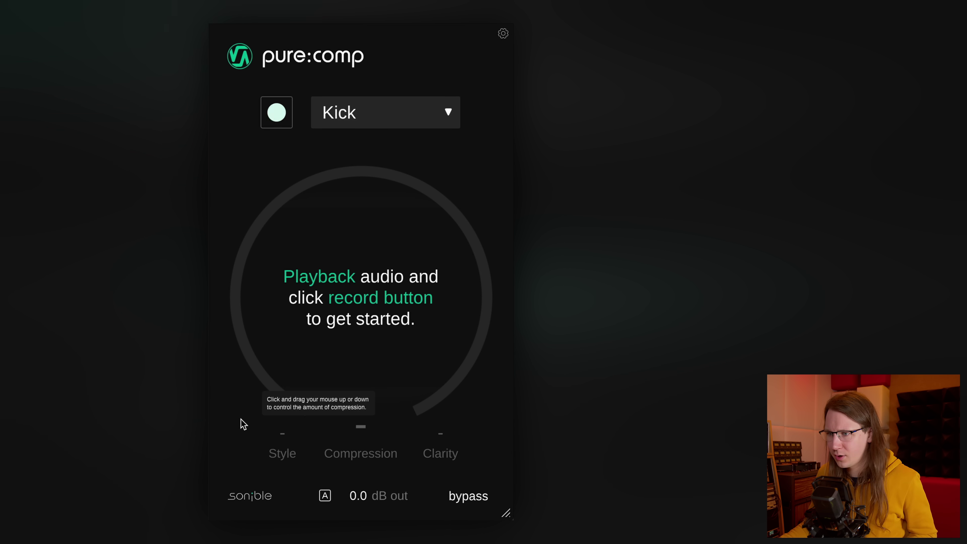
# Play the kick through pure:comp with the Kick profile, and set the style to dirty with a compression of 74
pyautogui.press('space')
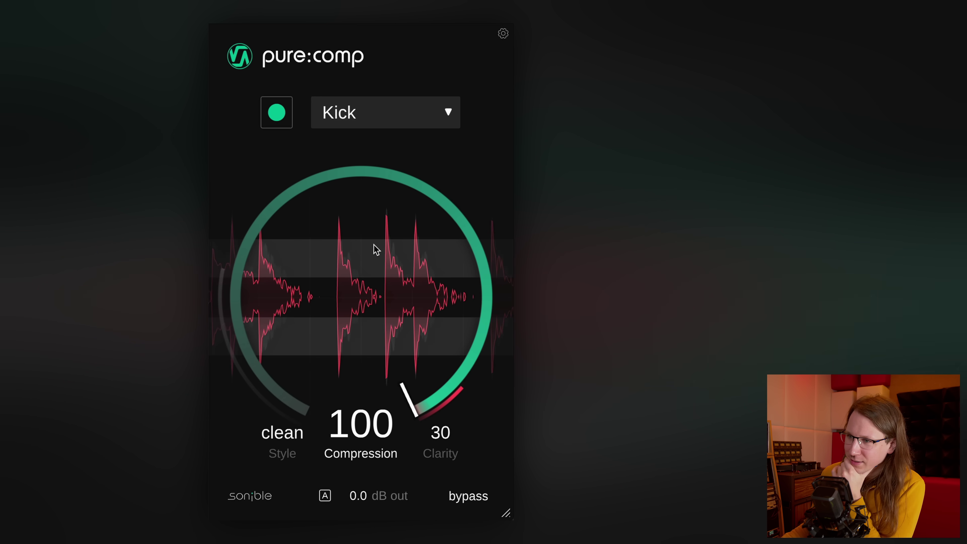
pyautogui.moveTo(373, 263)
pyautogui.mouseDown()
pyautogui.moveTo(367, 348)
pyautogui.moveTo(382, 252)
pyautogui.moveTo(380, 301)
pyautogui.moveTo(373, 224)
pyautogui.moveTo(373, 288)
pyautogui.moveTo(374, 252)
pyautogui.moveTo(372, 271)
pyautogui.mouseUp()
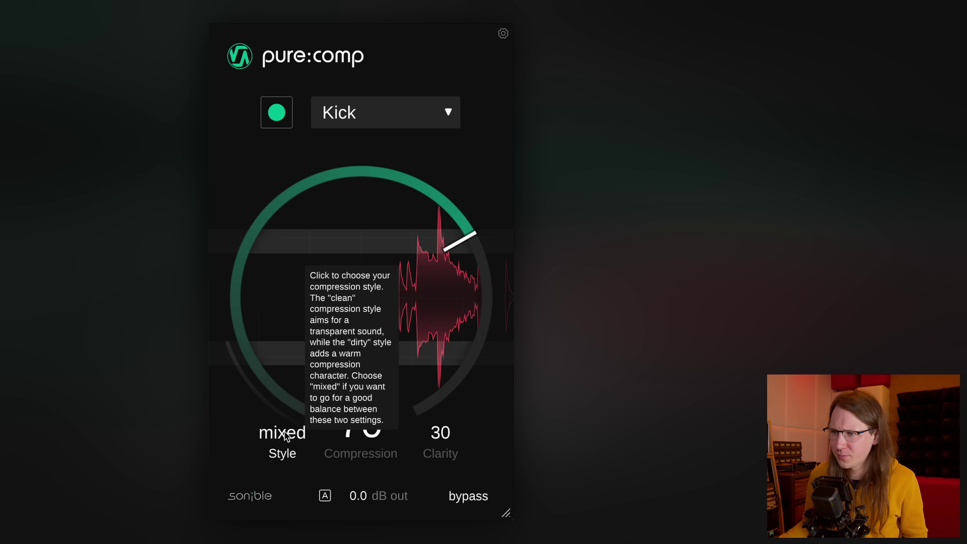
pyautogui.click(288, 434)
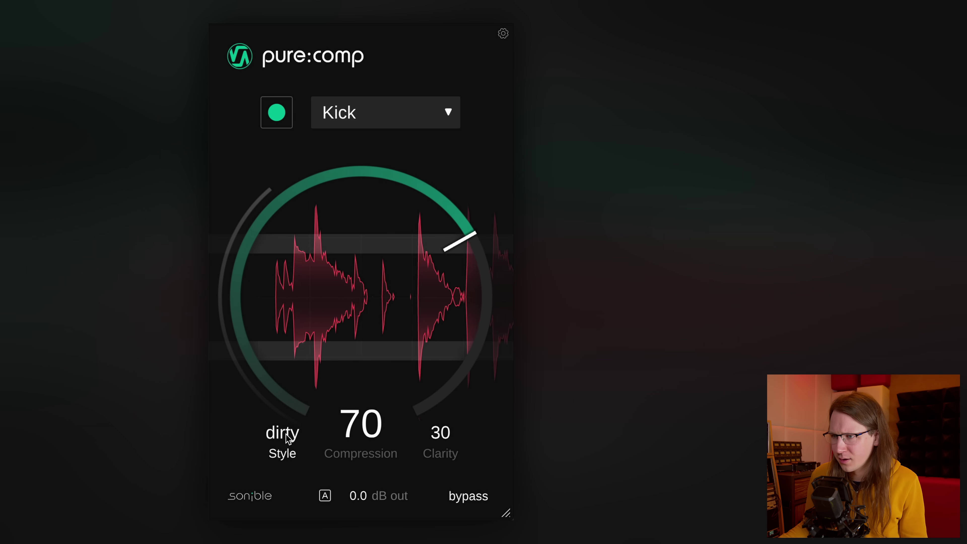
pyautogui.moveTo(327, 354); pyautogui.dragTo(357, 294)
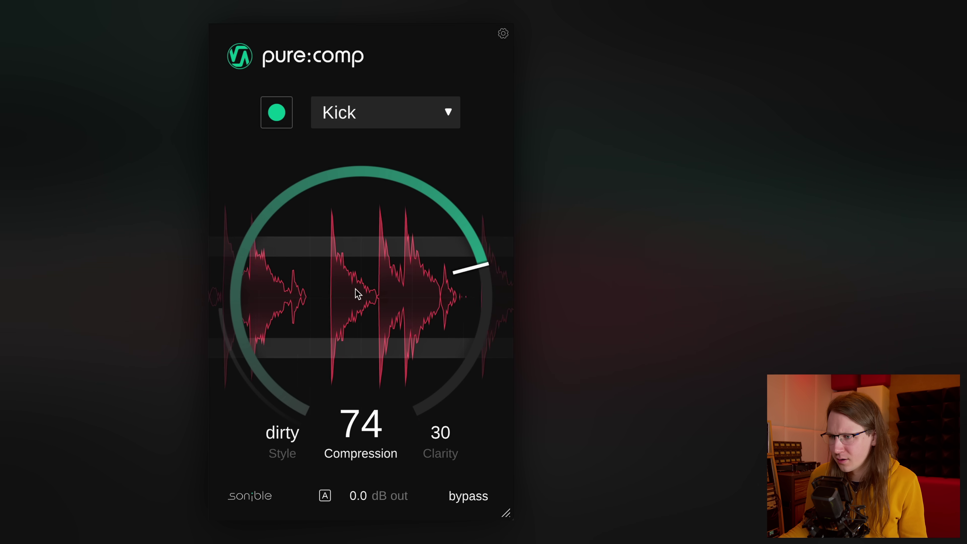
# Set the kick's clarity to 79 and its compression to 75 while the drums play
pyautogui.moveTo(378, 352); pyautogui.dragTo(380, 360)
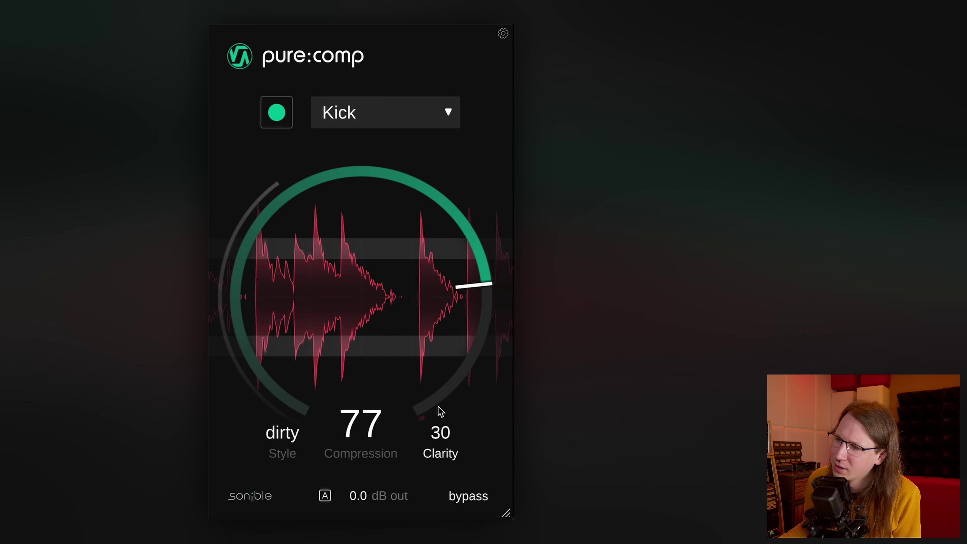
pyautogui.doubleClick(444, 456)
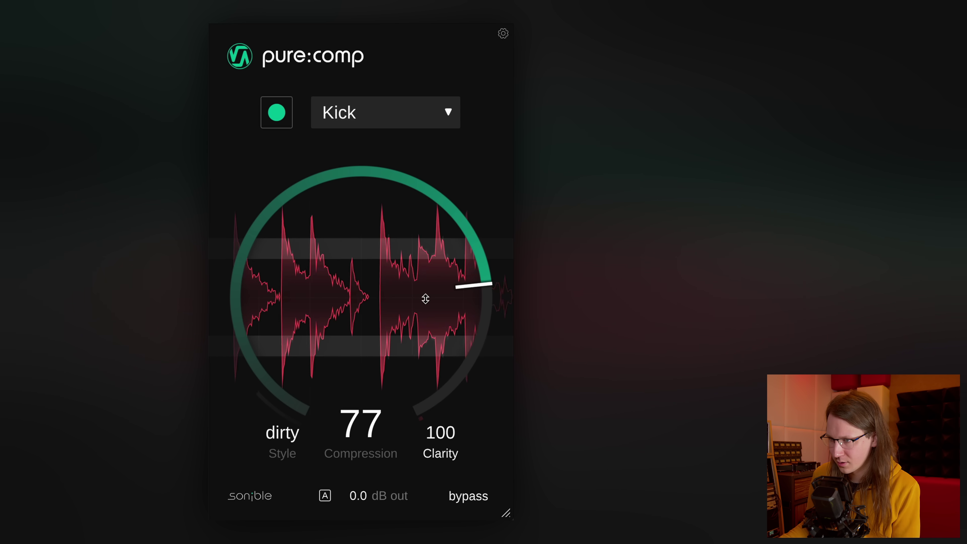
pyautogui.moveTo(373, 417); pyautogui.dragTo(372, 377)
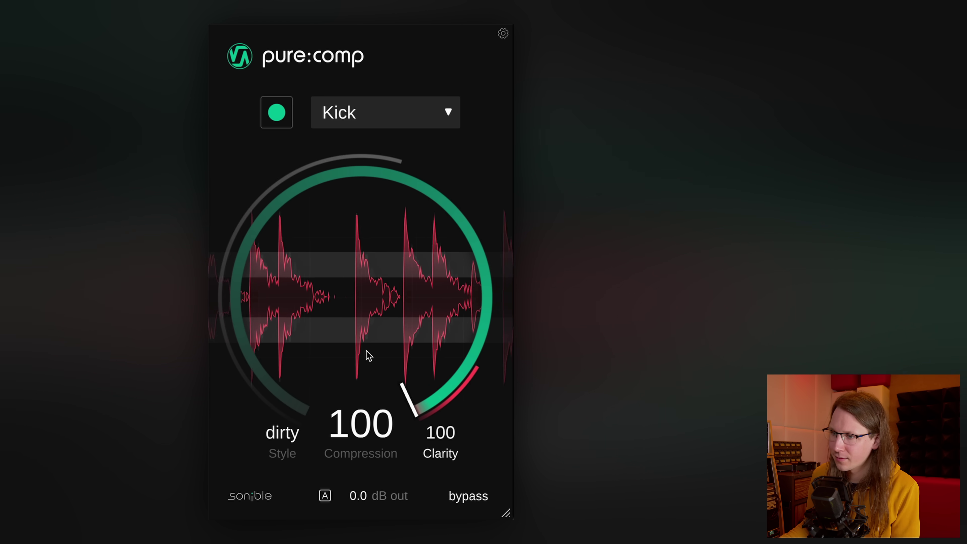
pyautogui.moveTo(376, 283); pyautogui.dragTo(376, 305)
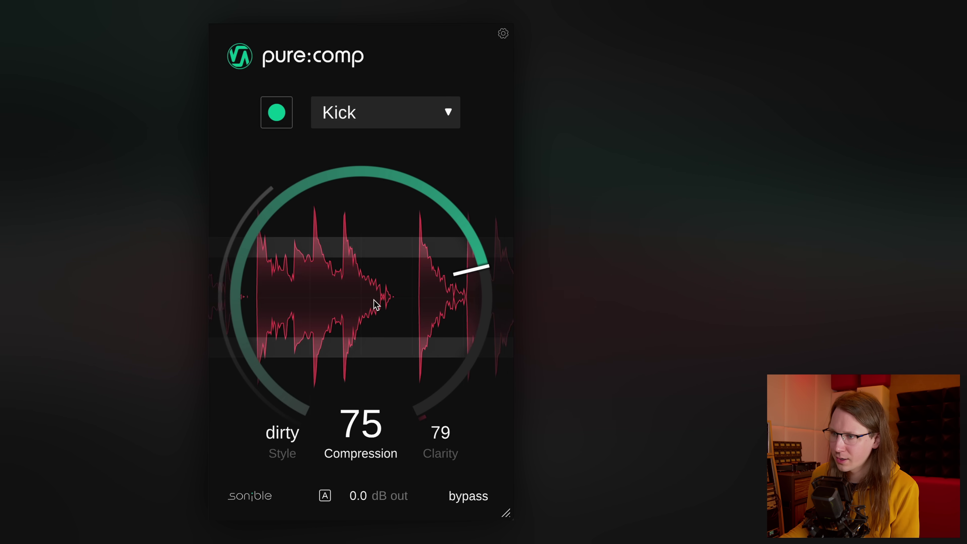
pyautogui.moveTo(372, 302); pyautogui.dragTo(372, 297)
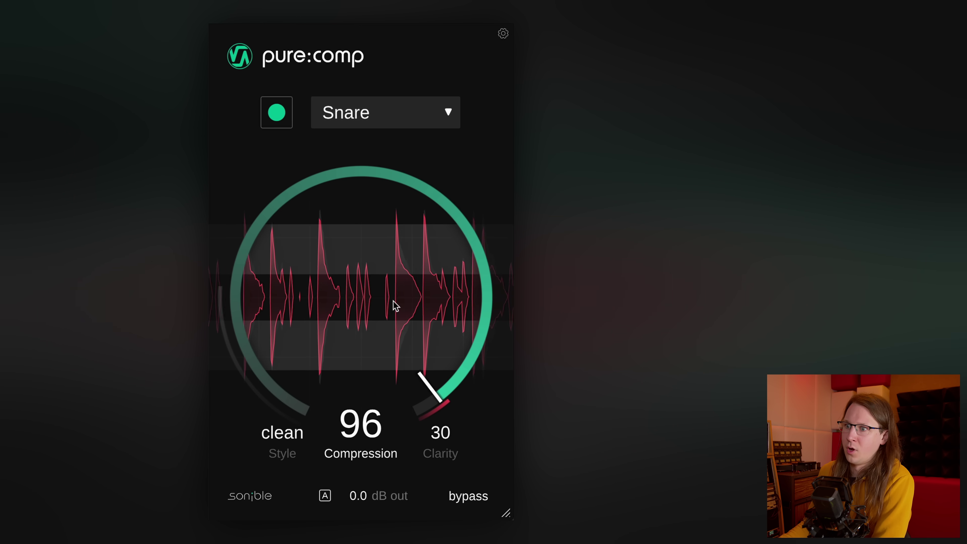
# Lower the snare's compression to 81 and enable automatic output gain
pyautogui.moveTo(348, 275); pyautogui.dragTo(346, 299)
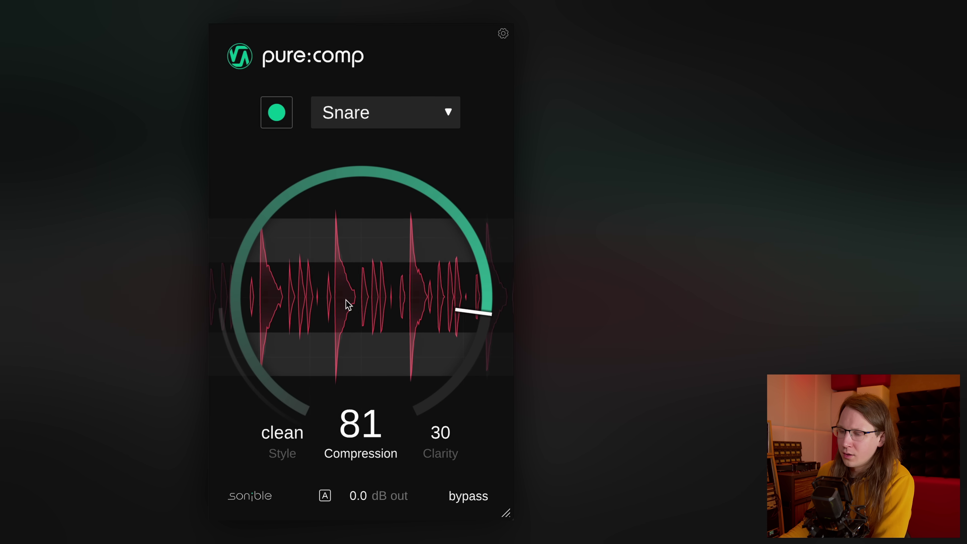
pyautogui.click(325, 496)
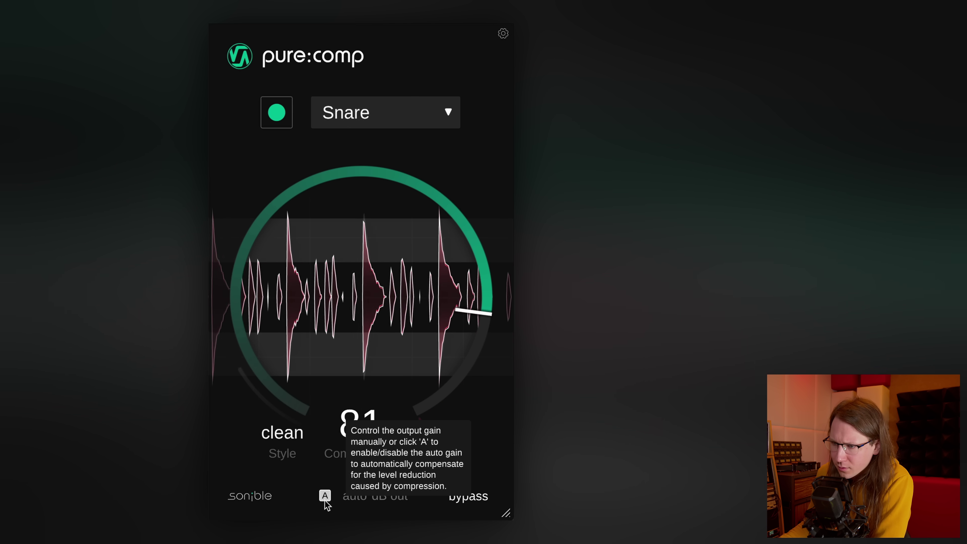
pyautogui.click(324, 496)
pyautogui.click(325, 495)
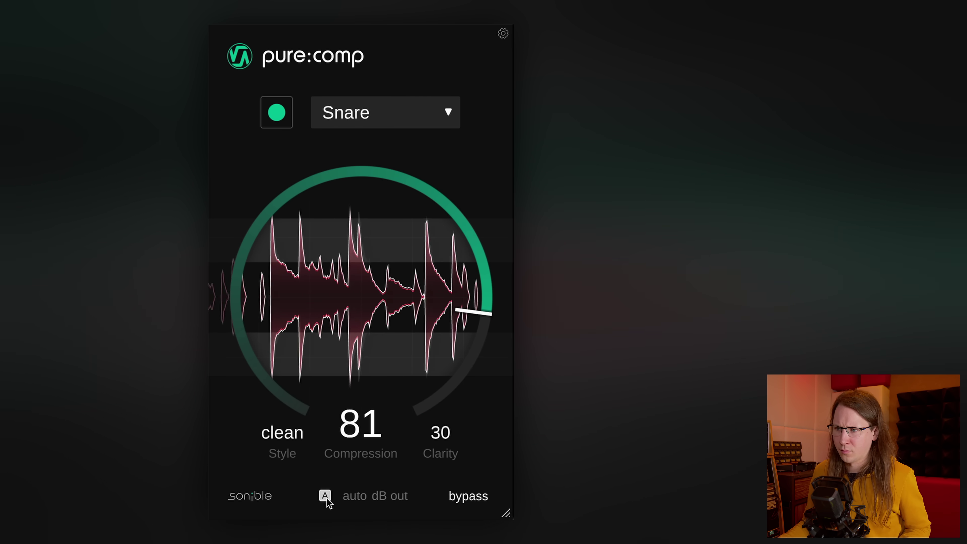
pyautogui.click(326, 497)
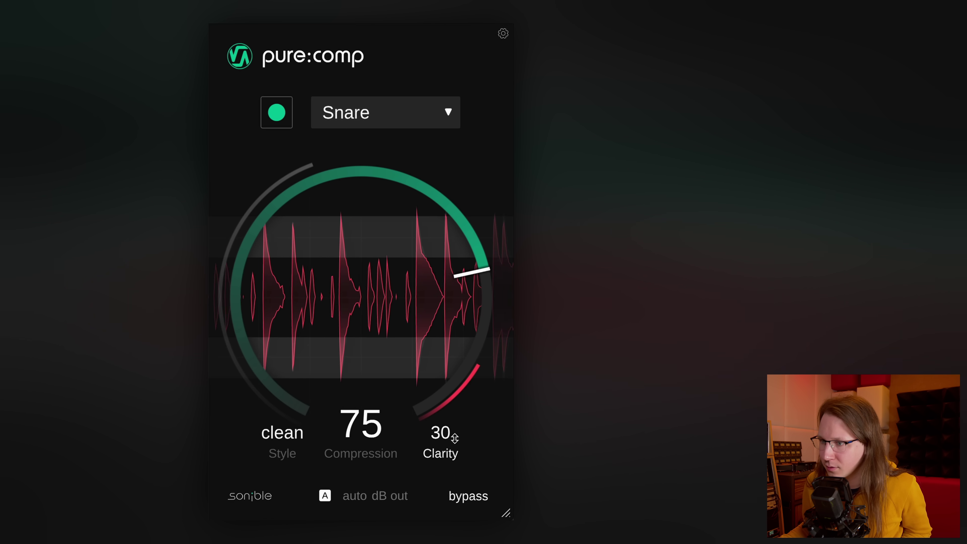
# Set the snare's clarity to 50 and compression to 79, comparing the clean and mixed styles and choosing mixed
pyautogui.moveTo(426, 335); pyautogui.dragTo(406, 275)
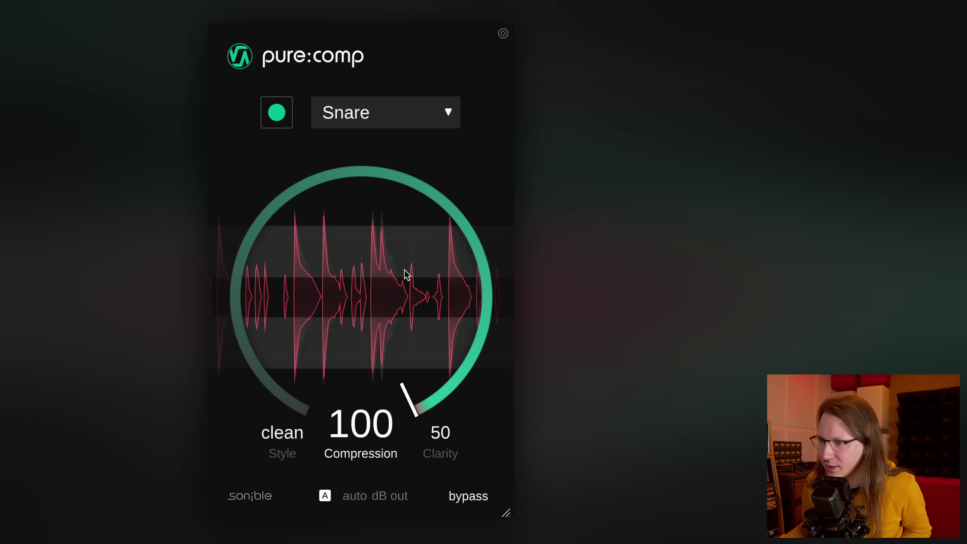
pyautogui.click(296, 438)
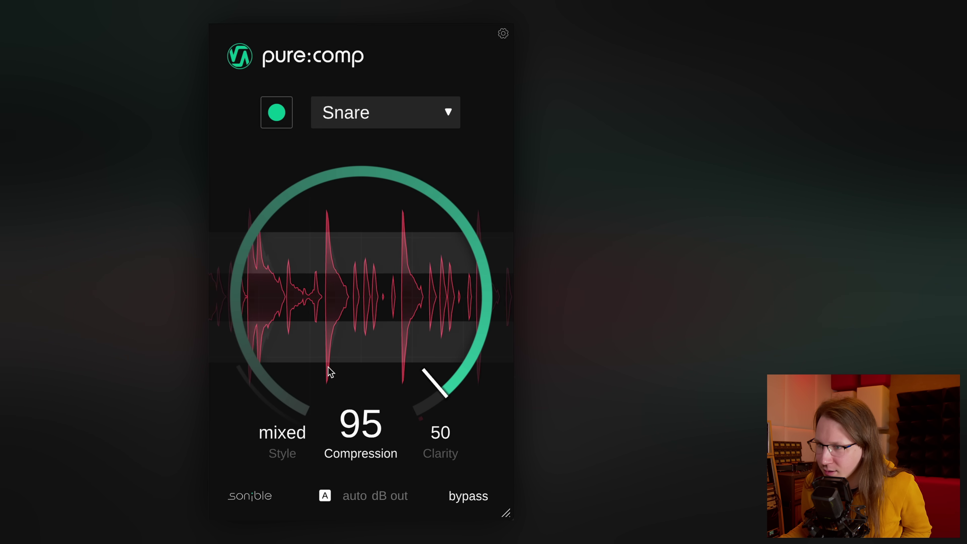
pyautogui.scroll(-5, 351, 314)
pyautogui.scroll(2, 351, 312)
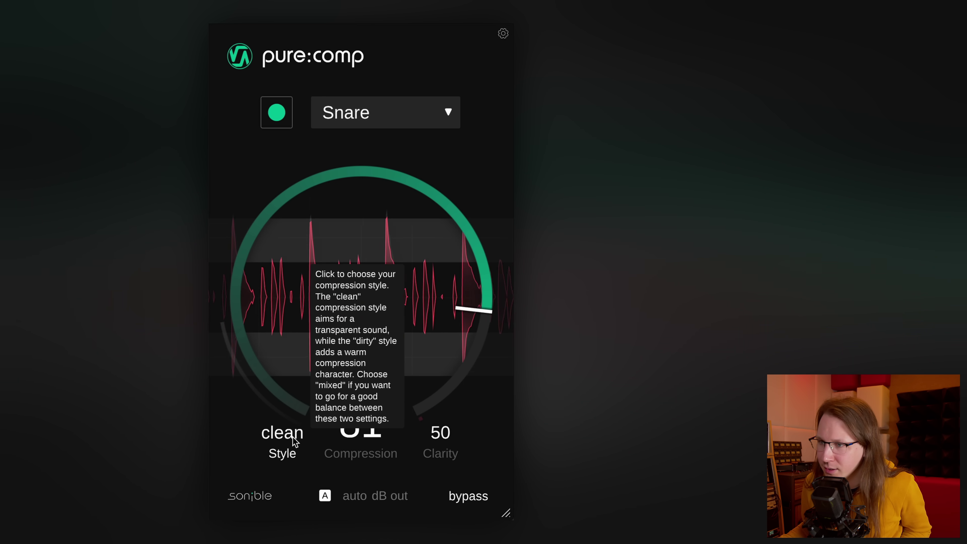
pyautogui.click(295, 438)
pyautogui.scroll(-1, 348, 348)
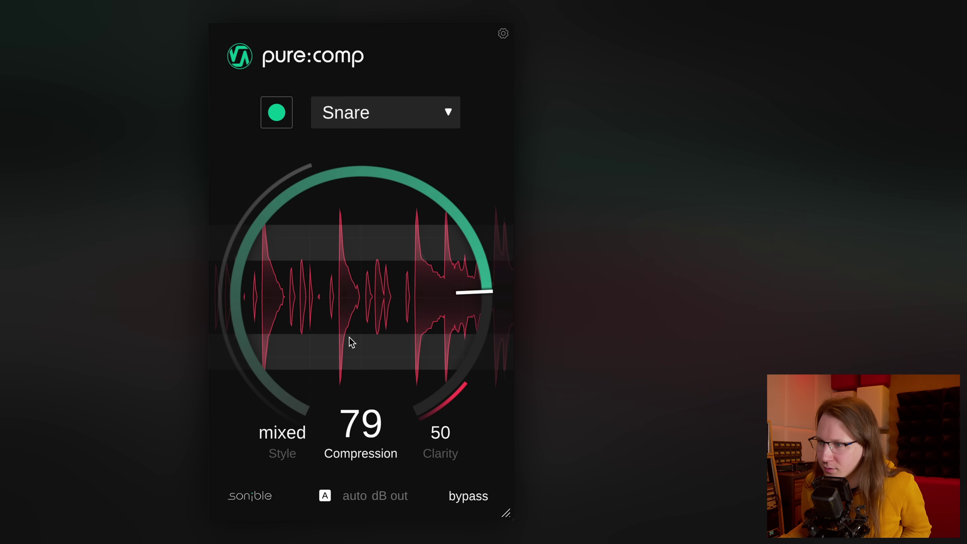
# Set the snare's compression to 83 and its clarity to 26
pyautogui.scroll(1, 350, 342)
pyautogui.scroll(-2, 444, 462)
pyautogui.scroll(-2, 446, 465)
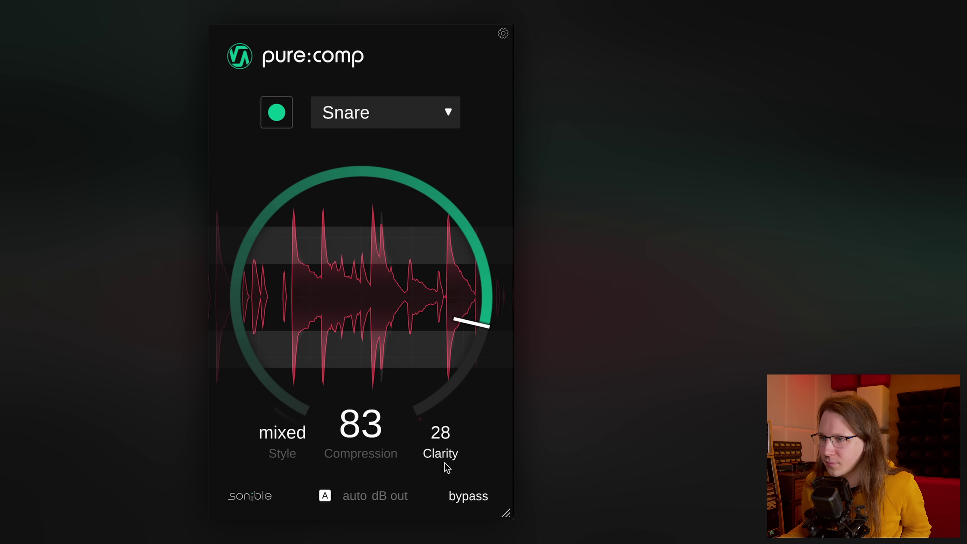
pyautogui.scroll(3, 447, 464)
pyautogui.scroll(-1, 445, 465)
pyautogui.scroll(-2, 445, 465)
pyautogui.scroll(-2, 443, 465)
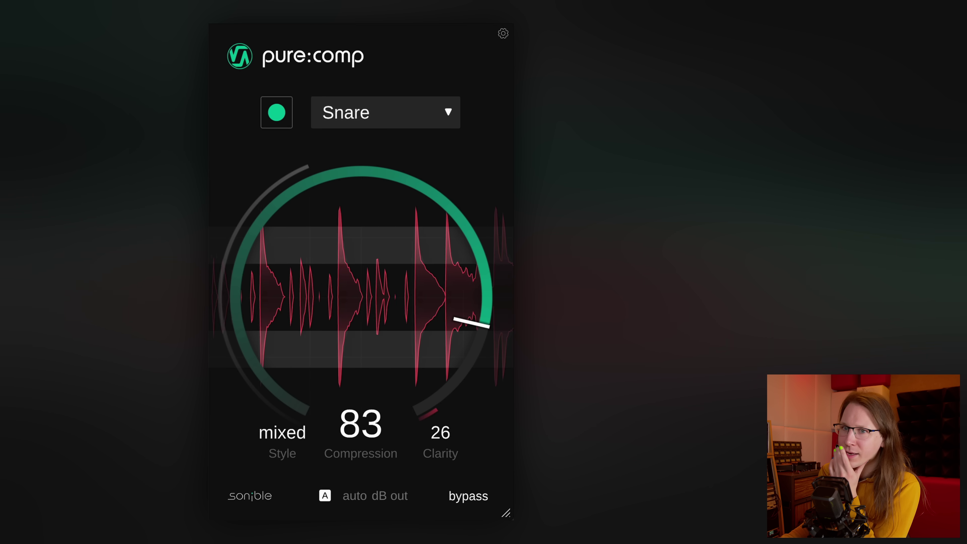
# Lower the snare's compression to 61 in the mixed style and fine-tune its clarity
pyautogui.scroll(-3, 392, 315)
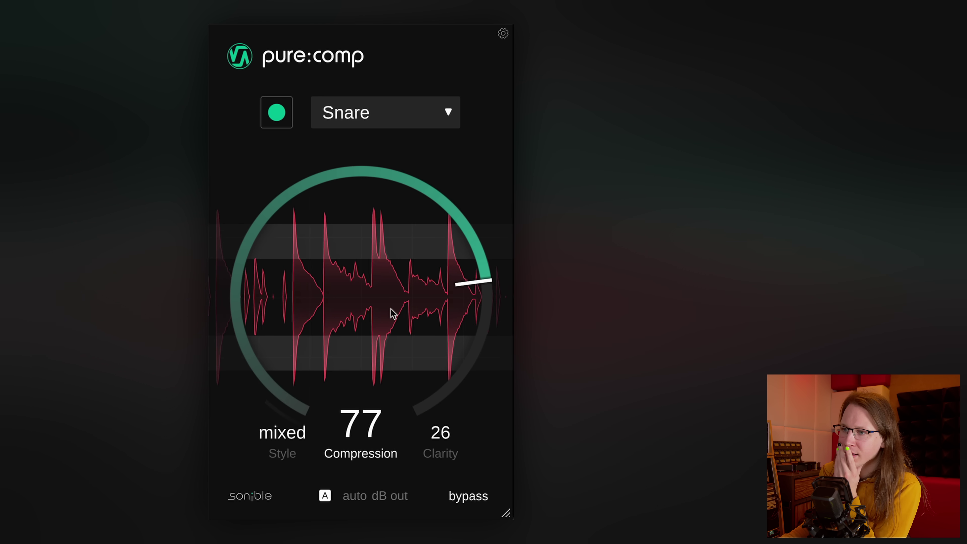
pyautogui.scroll(-1, 392, 316)
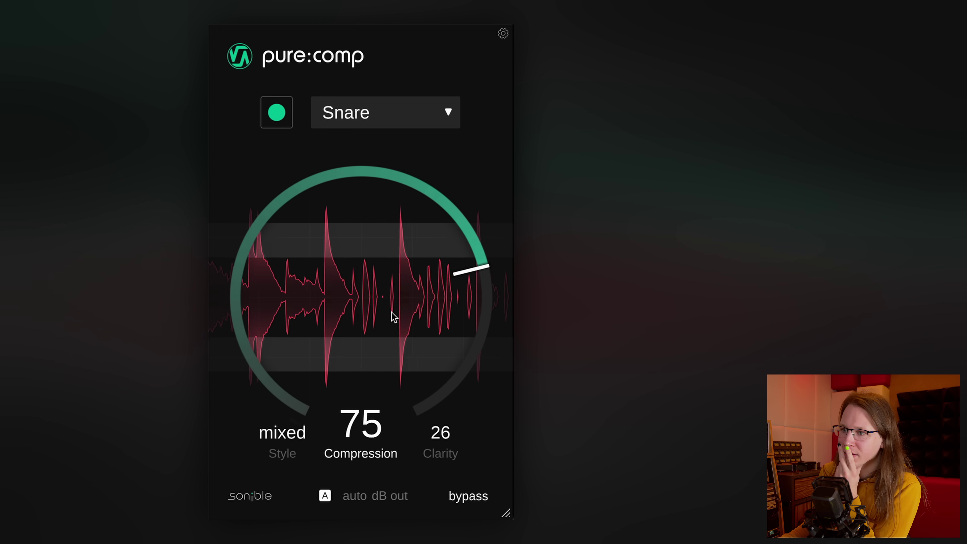
pyautogui.scroll(-1, 300, 436)
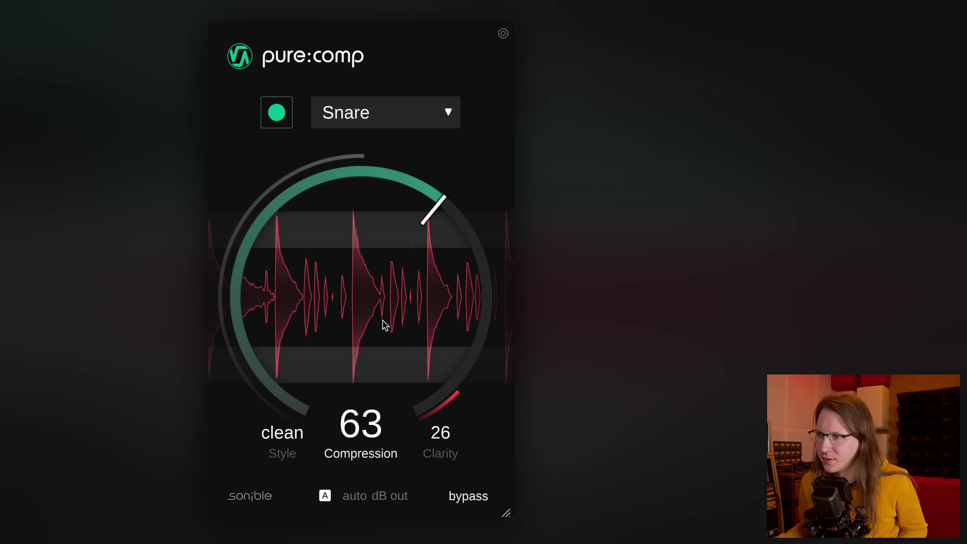
pyautogui.scroll(3, 383, 318)
pyautogui.click(296, 437)
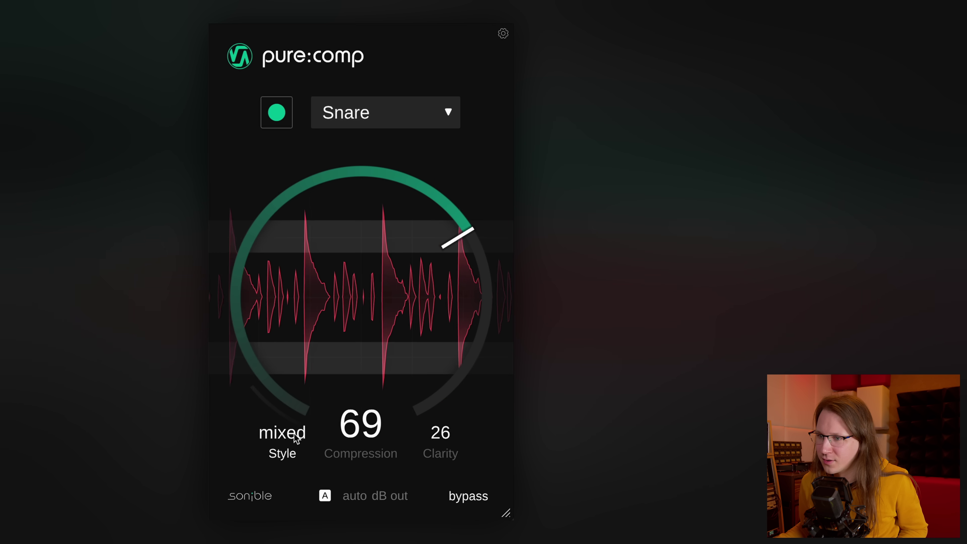
pyautogui.moveTo(367, 287); pyautogui.dragTo(360, 298)
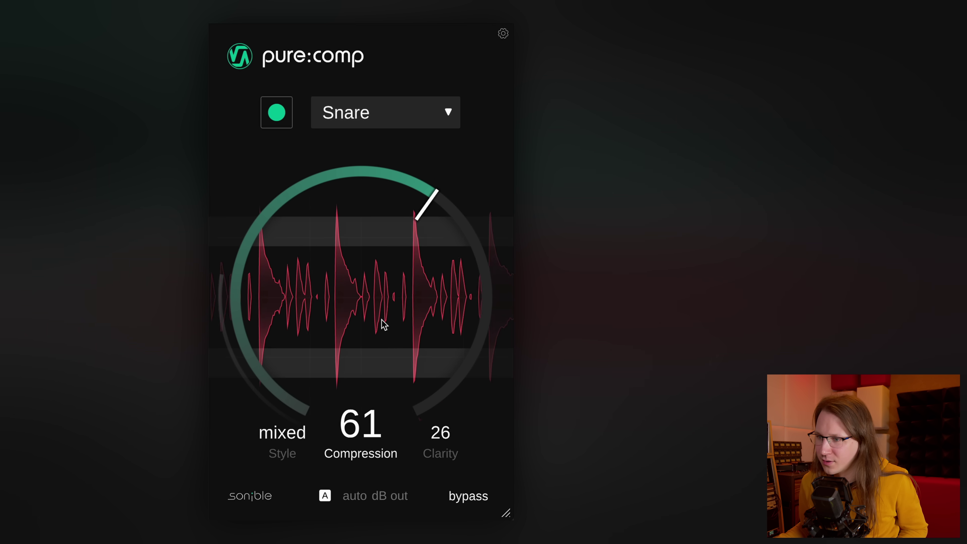
pyautogui.moveTo(440, 432); pyautogui.dragTo(459, 416)
pyautogui.moveTo(425, 352); pyautogui.dragTo(423, 341)
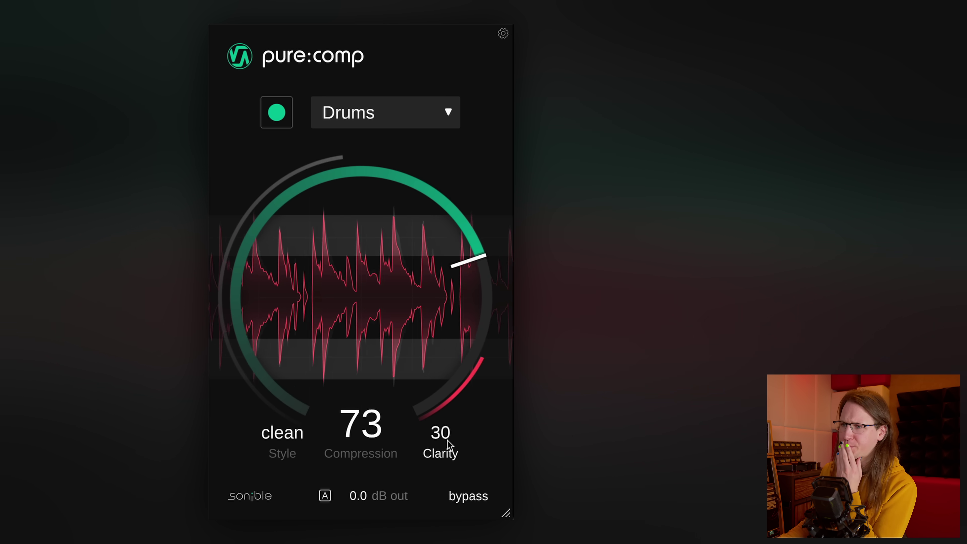
# For the track using the Drums profile, set clarity to 10, compare the compression styles, choose clean and lower compression to 60
pyautogui.moveTo(440, 438); pyautogui.dragTo(440, 477)
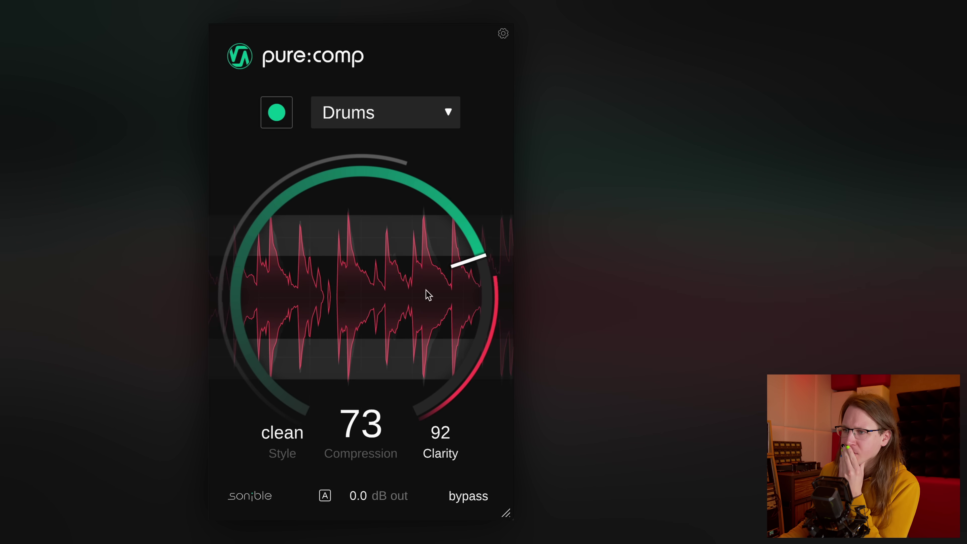
pyautogui.moveTo(418, 488)
pyautogui.mouseDown()
pyautogui.moveTo(423, 455)
pyautogui.moveTo(422, 474)
pyautogui.mouseUp()
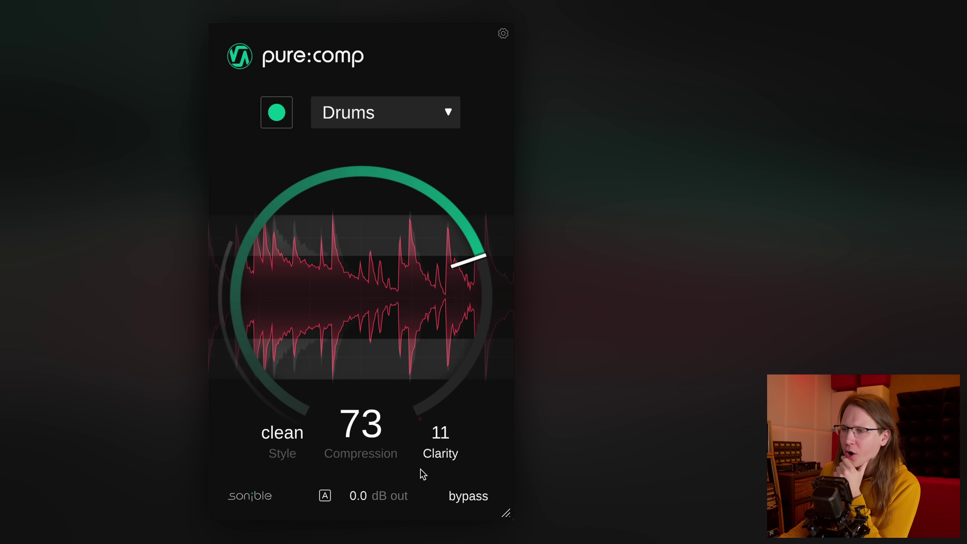
pyautogui.click(277, 438)
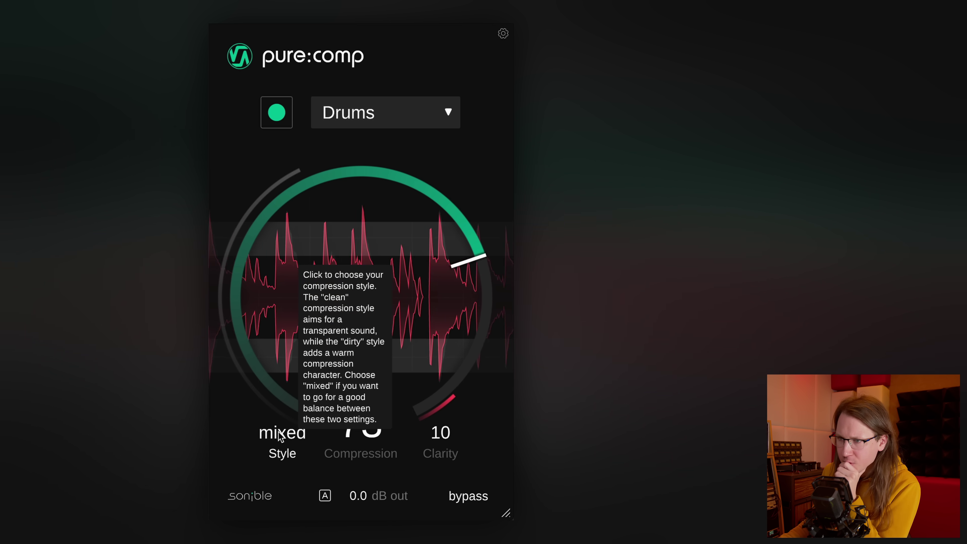
pyautogui.click(278, 436)
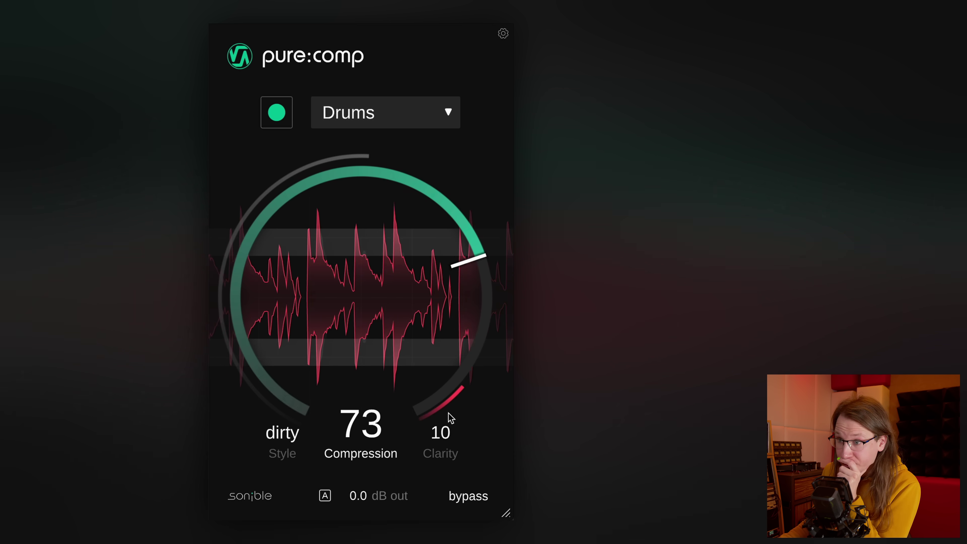
pyautogui.click(277, 436)
pyautogui.moveTo(349, 329); pyautogui.dragTo(350, 348)
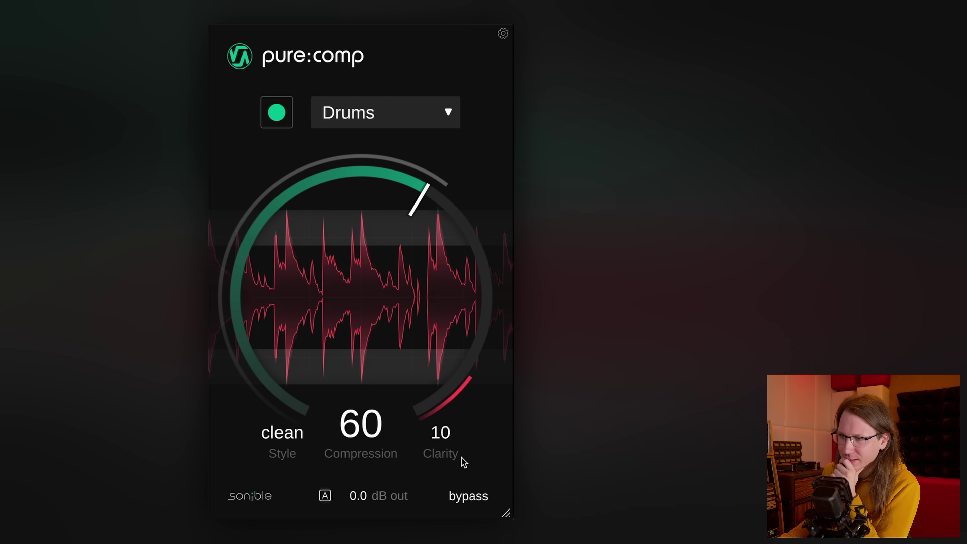
# Enable automatic output gain and compare the drums with the compressor bypassed and active
pyautogui.click(469, 496)
pyautogui.click(468, 502)
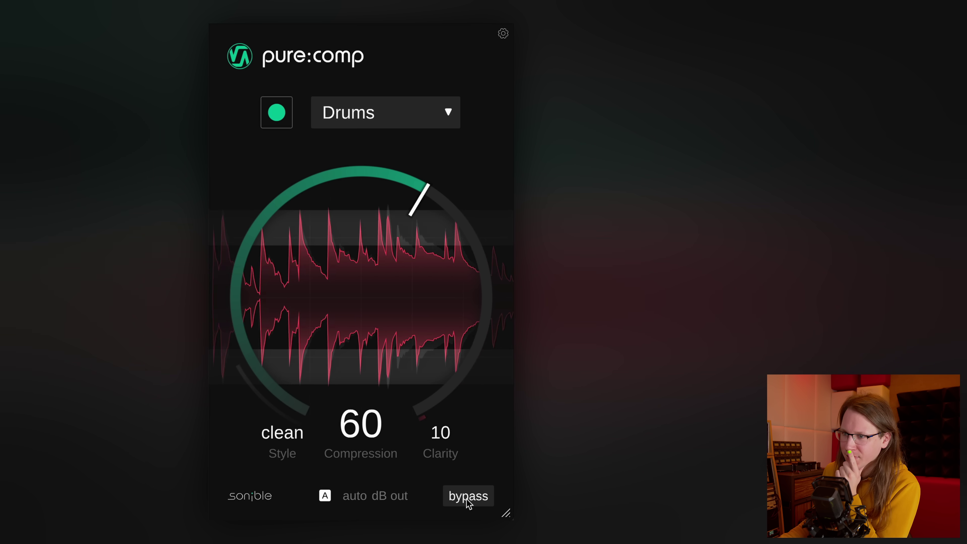
pyautogui.click(469, 502)
pyautogui.click(468, 502)
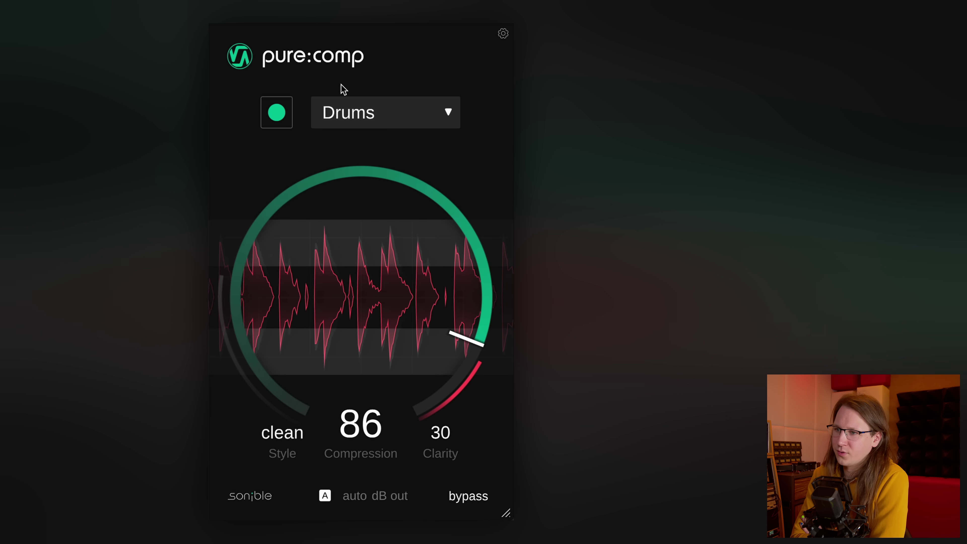
# Compress the Rooms track with the Drums profile in the clean style, setting both compression and clarity to 100
pyautogui.moveTo(502, 242); pyautogui.dragTo(459, 36)
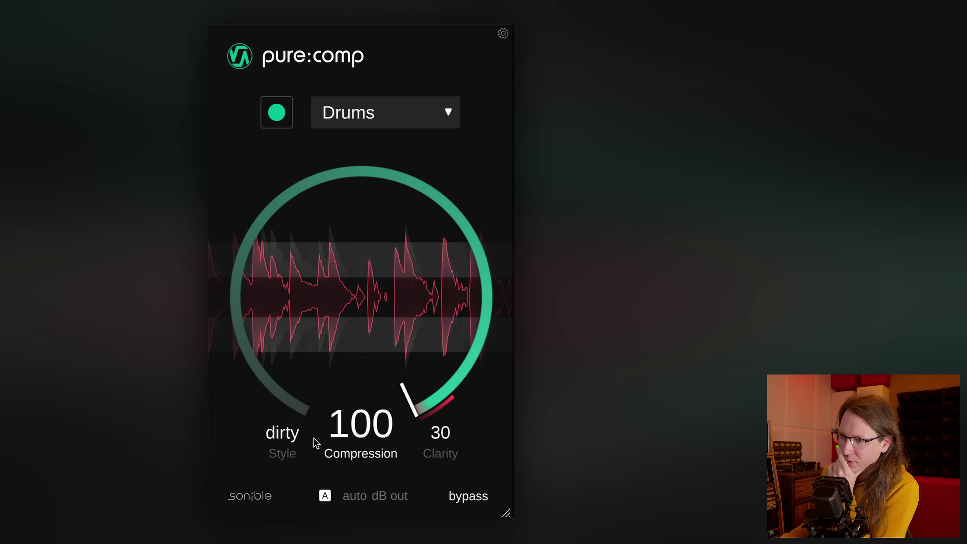
pyautogui.click(284, 436)
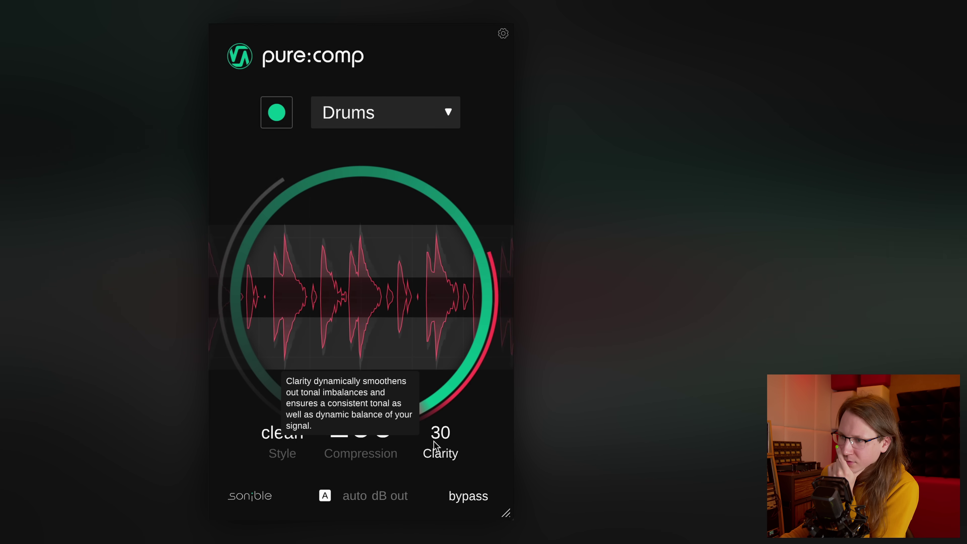
pyautogui.moveTo(434, 443); pyautogui.dragTo(434, 480)
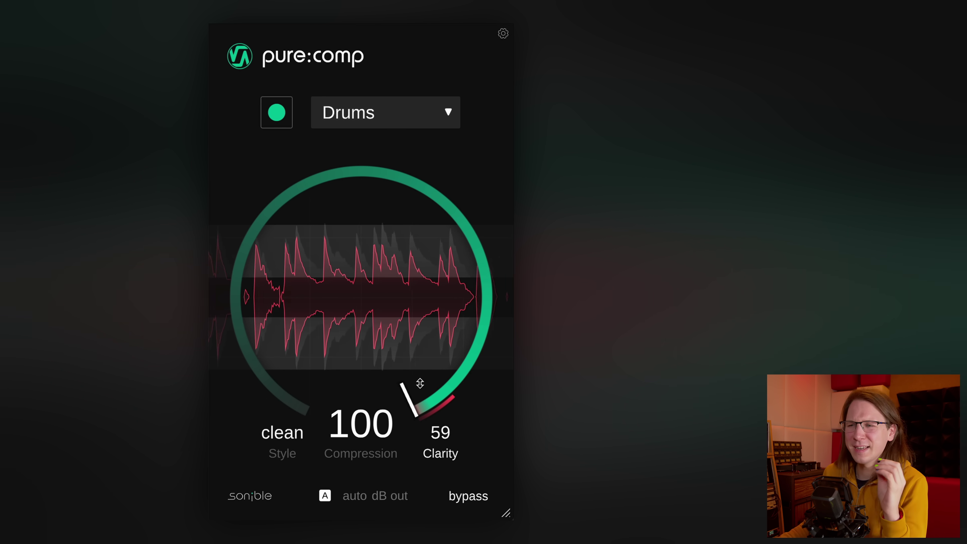
pyautogui.moveTo(419, 383); pyautogui.dragTo(407, 338)
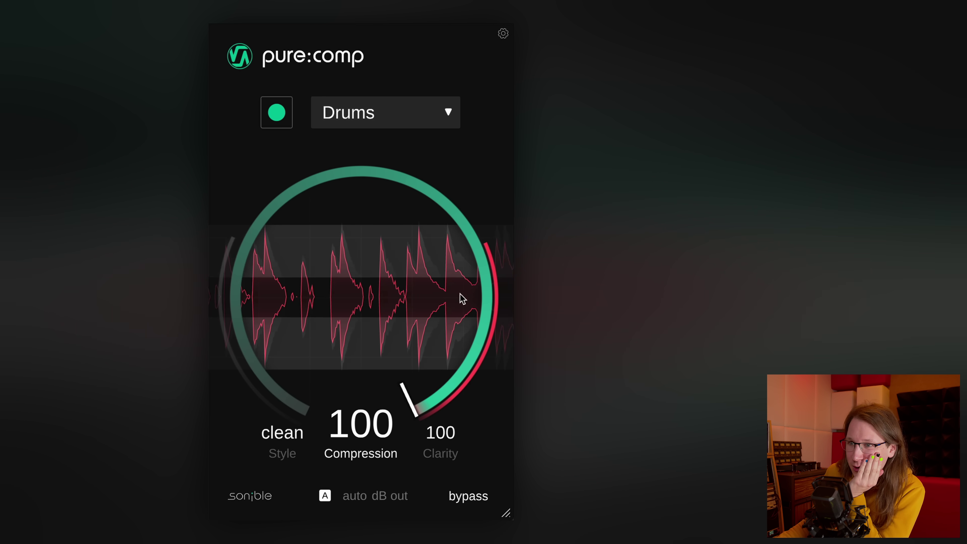
pyautogui.click(423, 123)
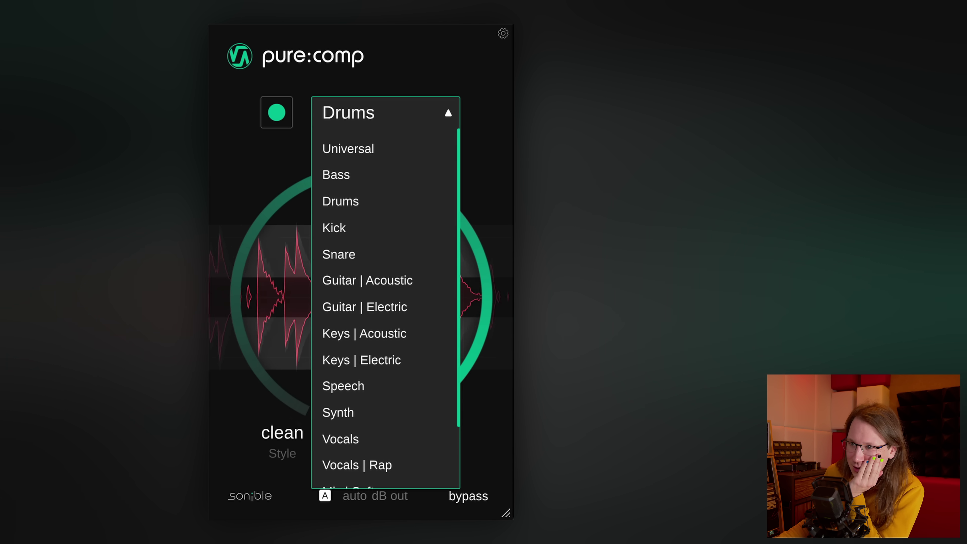
pyautogui.click(219, 191)
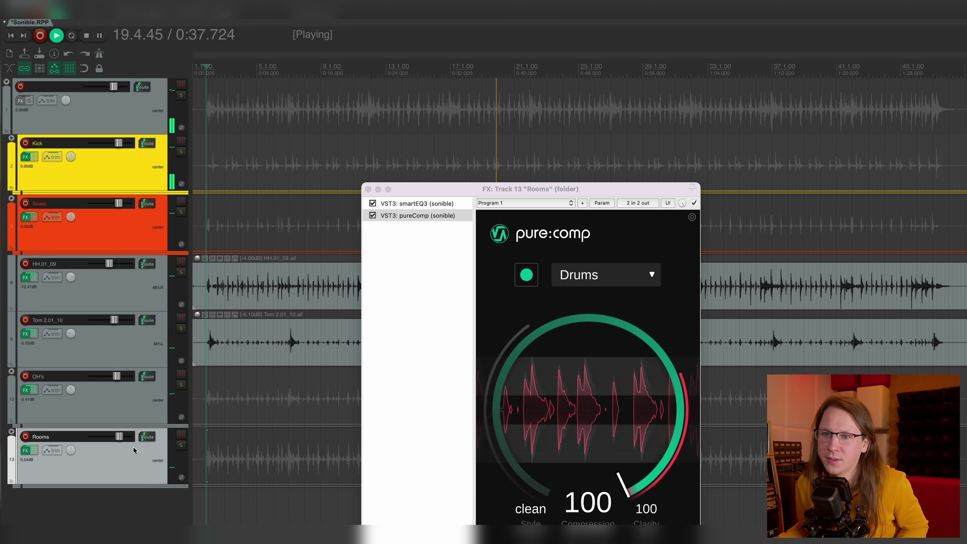
# Lower the Rooms track's volume to -2.41 dB and adjust the Kick track's volume
pyautogui.moveTo(123, 435); pyautogui.dragTo(134, 437)
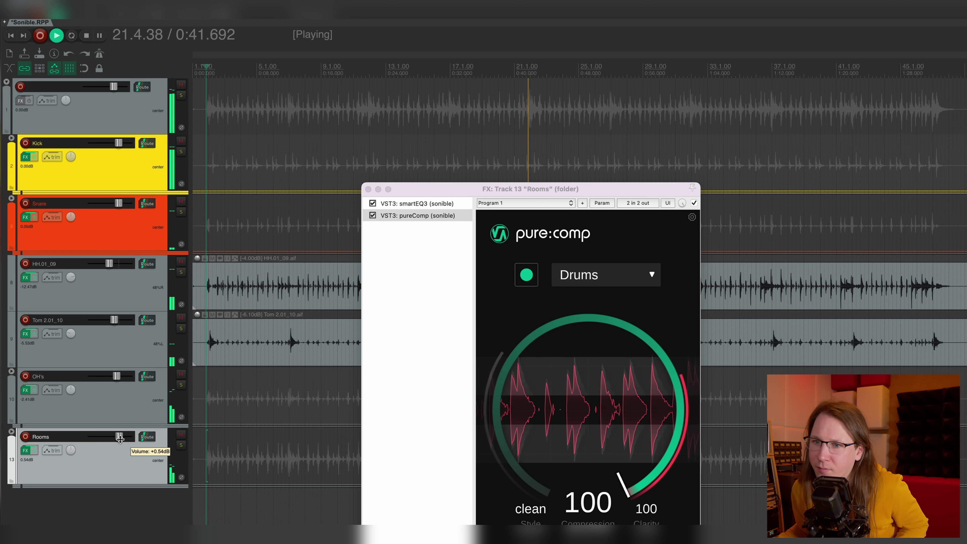
pyautogui.click(126, 412)
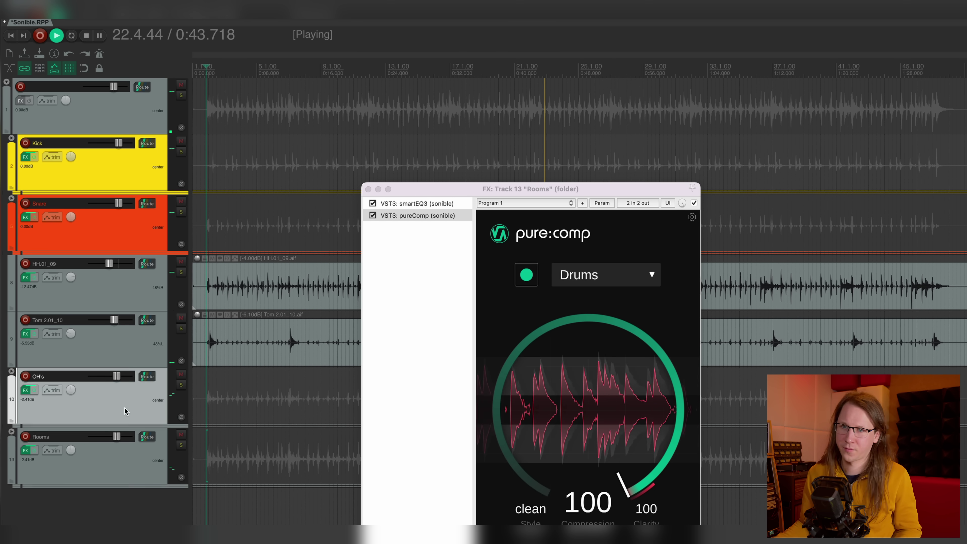
pyautogui.click(122, 224)
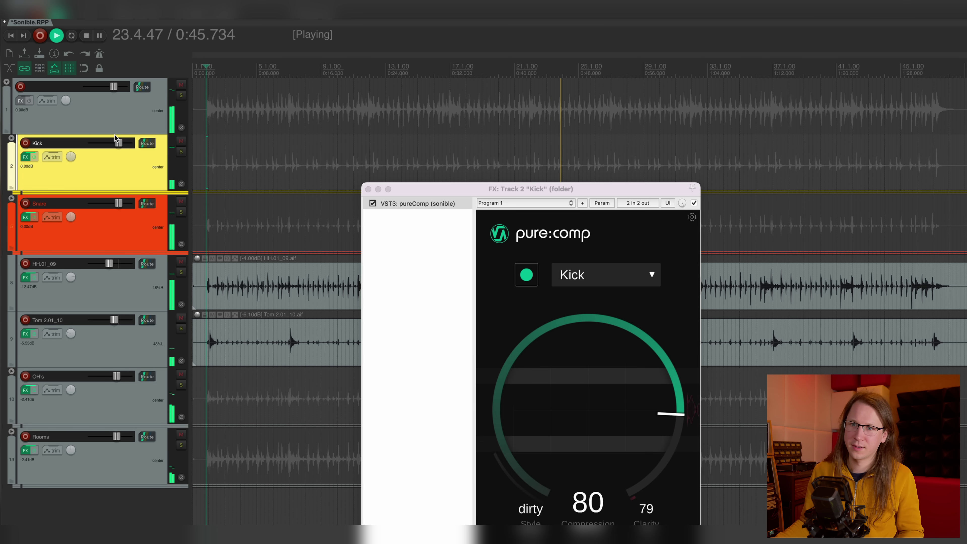
pyautogui.moveTo(116, 133); pyautogui.dragTo(116, 136)
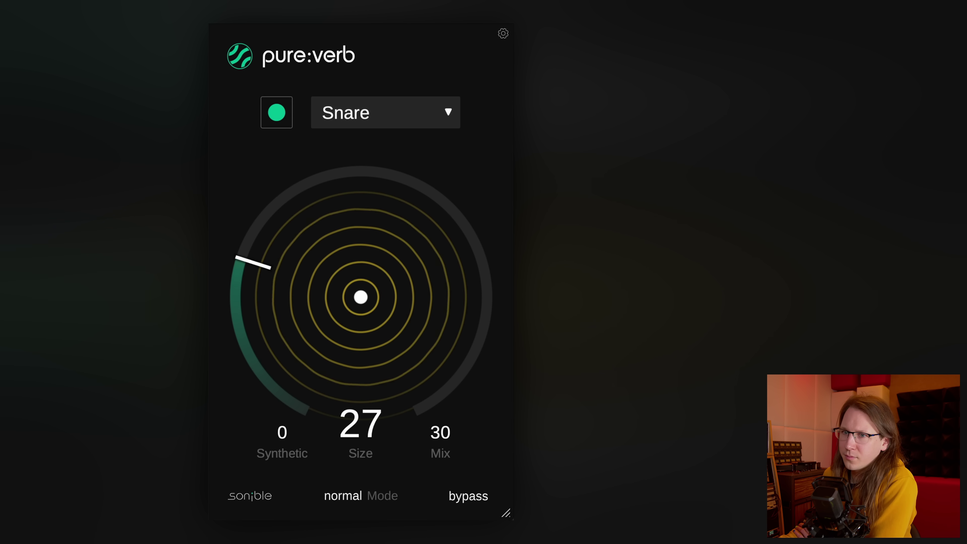
# Raise the snare reverb's mix to 100 and audition the reverse and bounce modes before returning to normal
pyautogui.moveTo(441, 442); pyautogui.dragTo(439, 199)
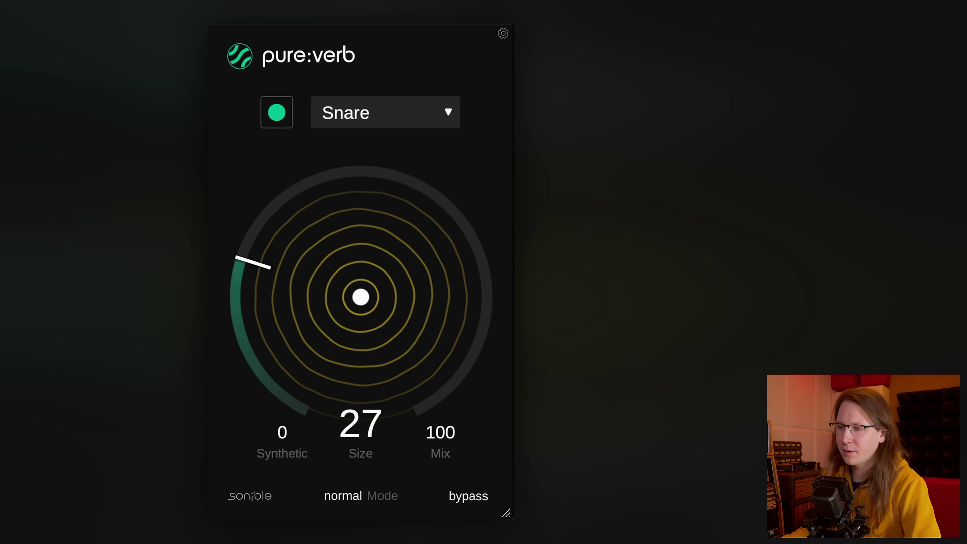
pyautogui.click(344, 497)
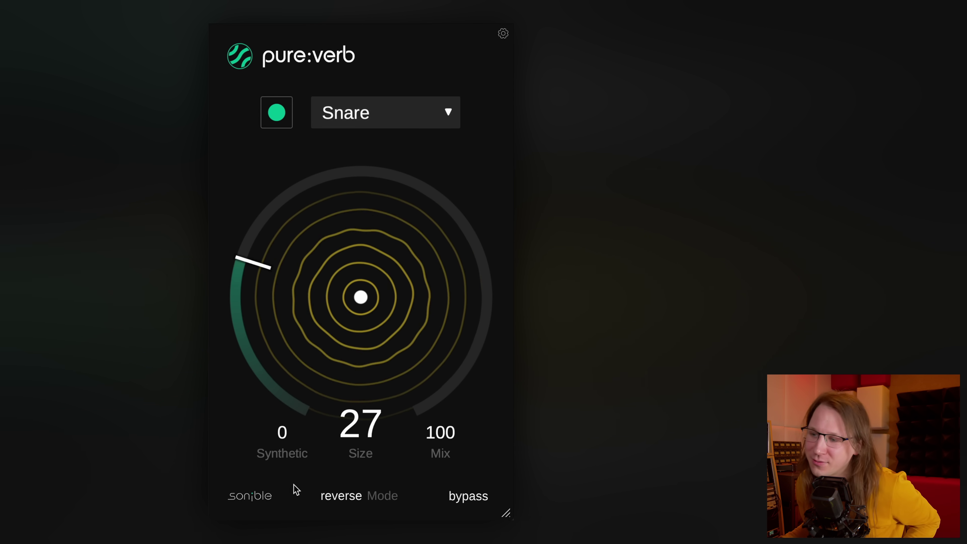
pyautogui.click(354, 501)
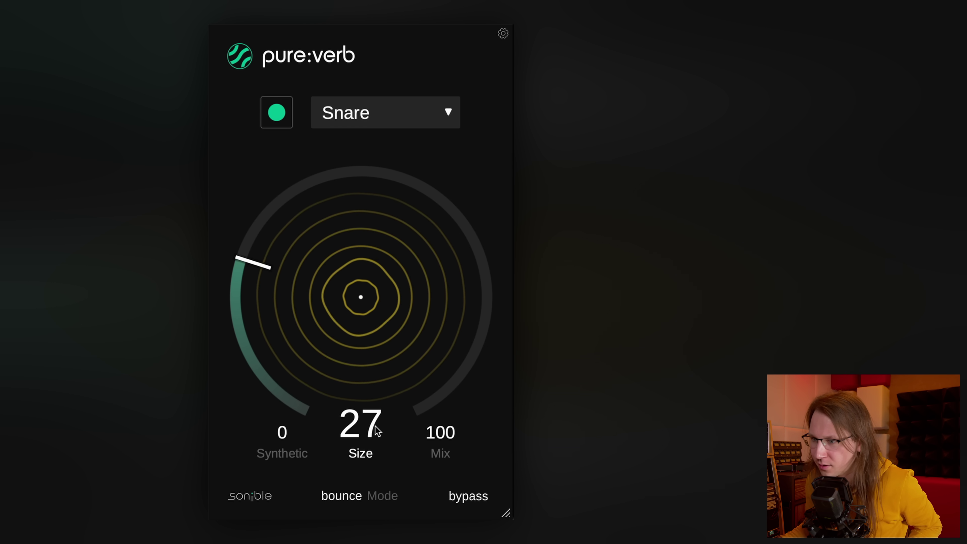
pyautogui.moveTo(453, 459); pyautogui.dragTo(404, 373)
pyautogui.click(342, 496)
# Audition the snare reverb with synthetic raised to 100, and return synthetic to 0 with the mix at 100
pyautogui.moveTo(451, 471); pyautogui.dragTo(449, 459)
pyautogui.moveTo(263, 443); pyautogui.dragTo(262, 379)
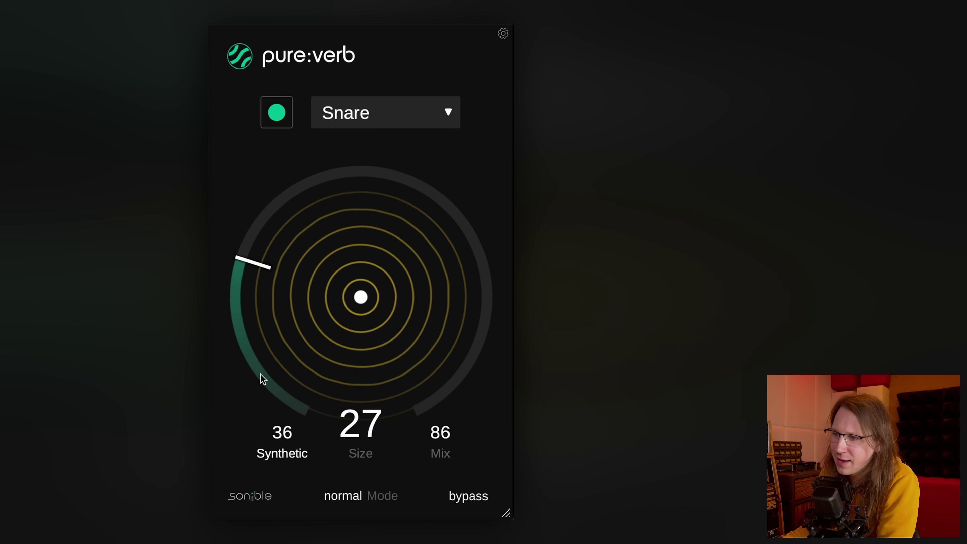
pyautogui.moveTo(275, 280); pyautogui.dragTo(285, 173)
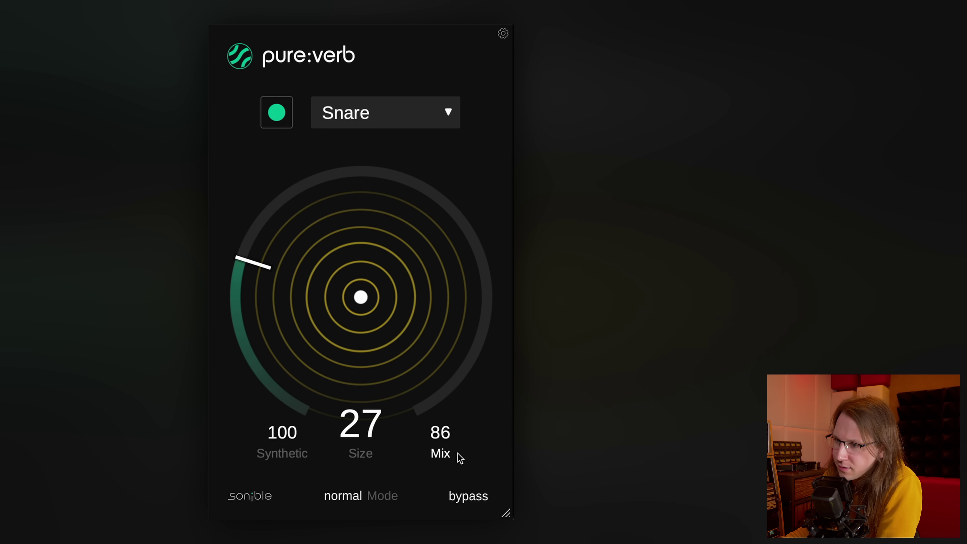
pyautogui.moveTo(458, 456); pyautogui.dragTo(458, 266)
pyautogui.moveTo(287, 432); pyautogui.dragTo(287, 537)
# Set the snare reverb's size to 31 and lower its mix to 22
pyautogui.moveTo(368, 339); pyautogui.dragTo(344, 327)
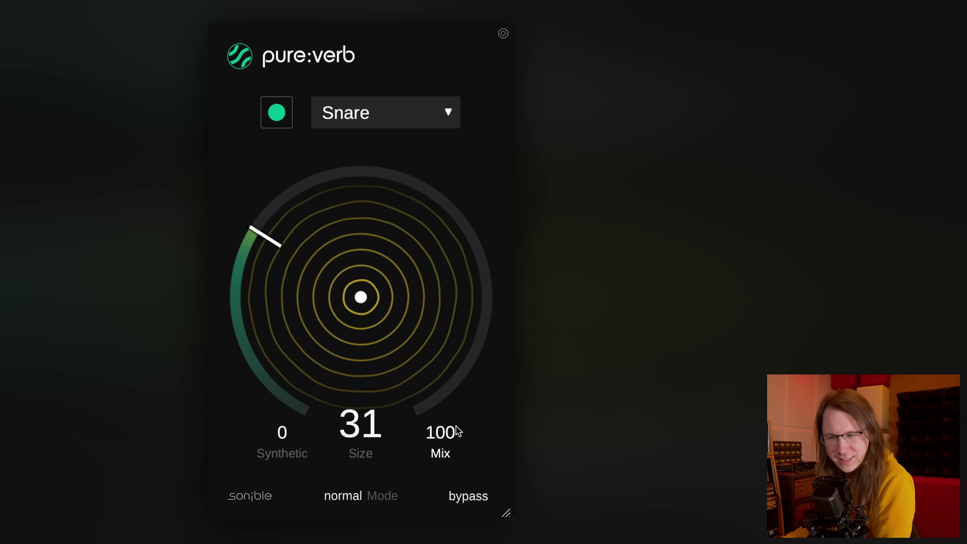
pyautogui.moveTo(441, 451); pyautogui.dragTo(443, 532)
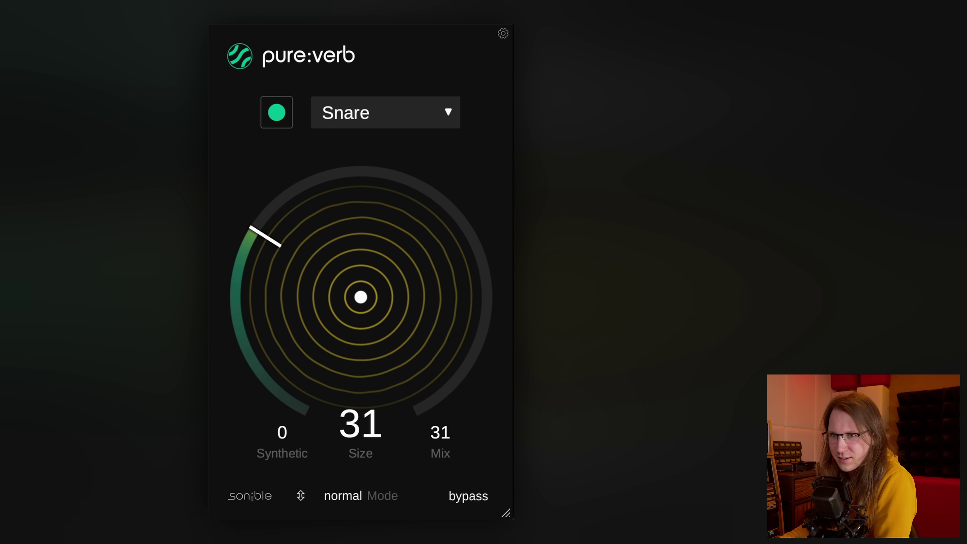
pyautogui.scroll(-2, 448, 446)
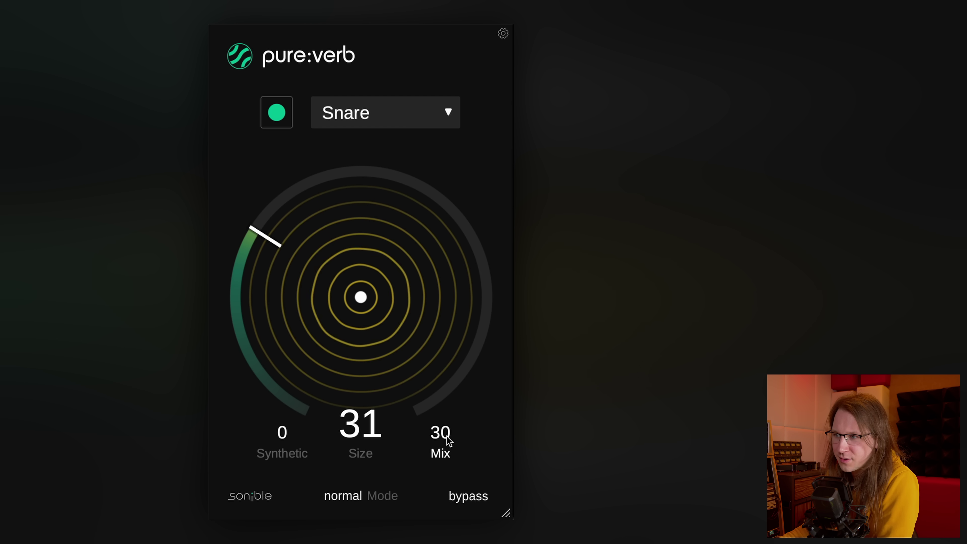
pyautogui.moveTo(446, 437); pyautogui.dragTo(439, 385)
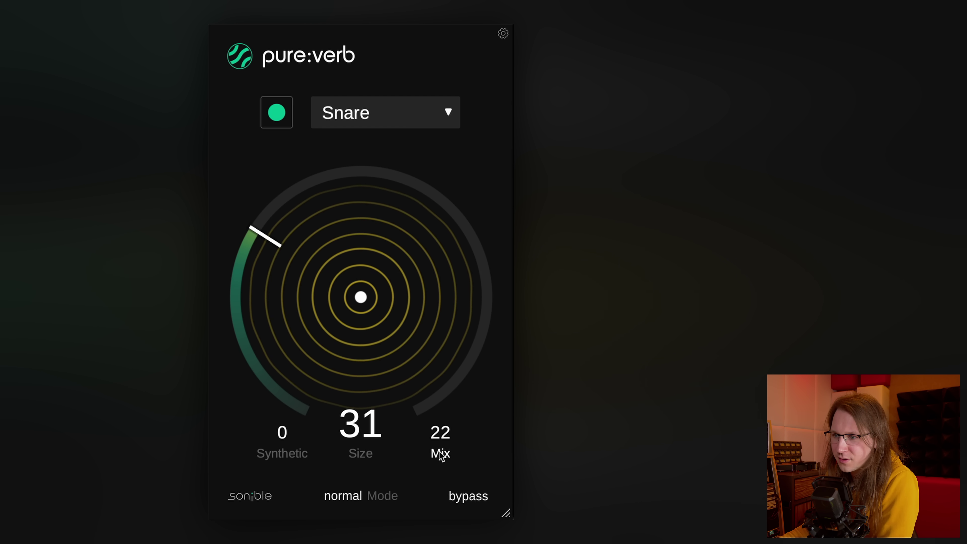
pyautogui.moveTo(441, 455); pyautogui.dragTo(444, 458)
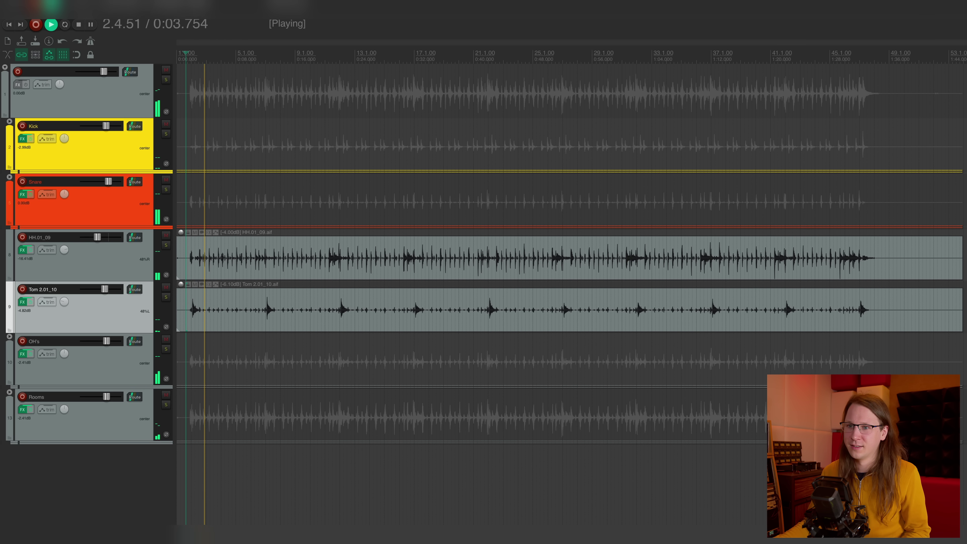
# Lower the Rooms track's volume to about -3 dB
pyautogui.click(106, 409)
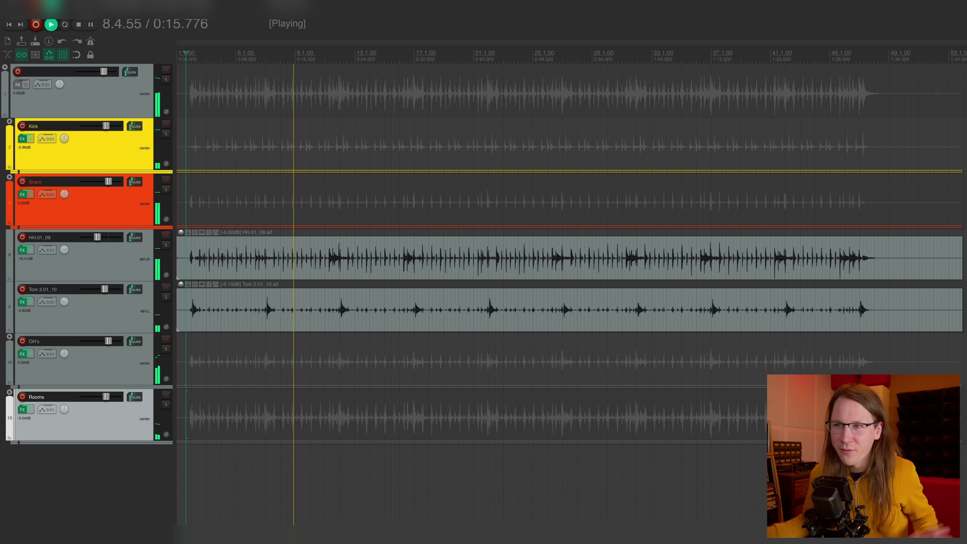
pyautogui.click(99, 239)
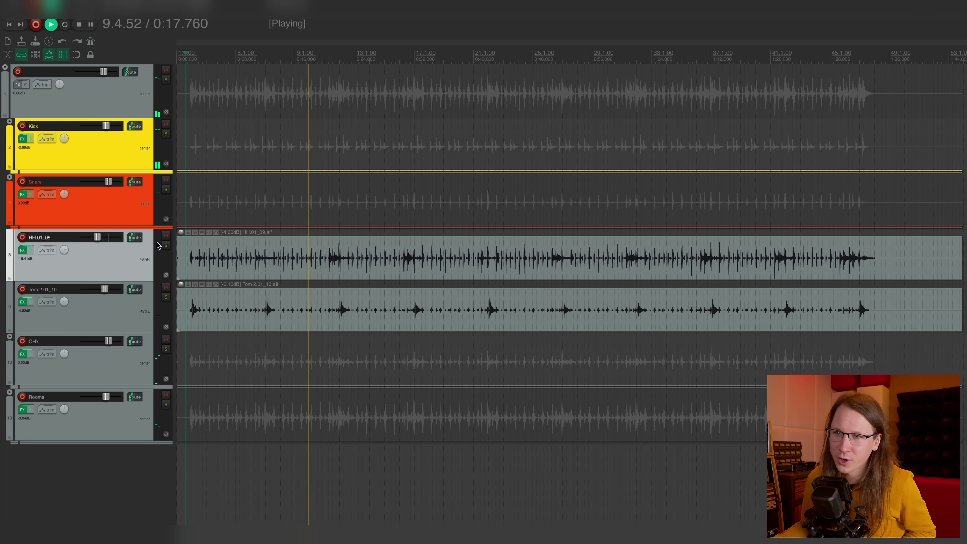
pyautogui.click(118, 320)
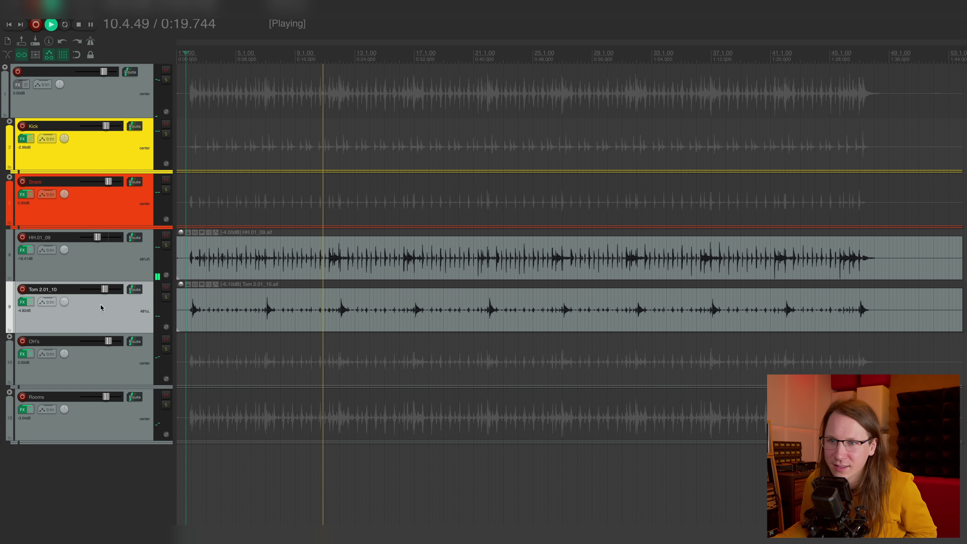
pyautogui.click(113, 271)
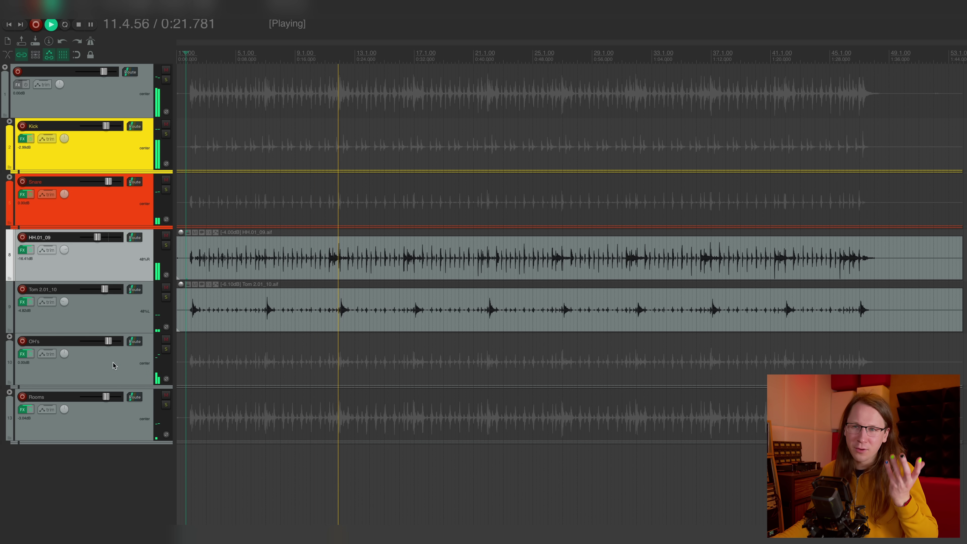
pyautogui.click(117, 195)
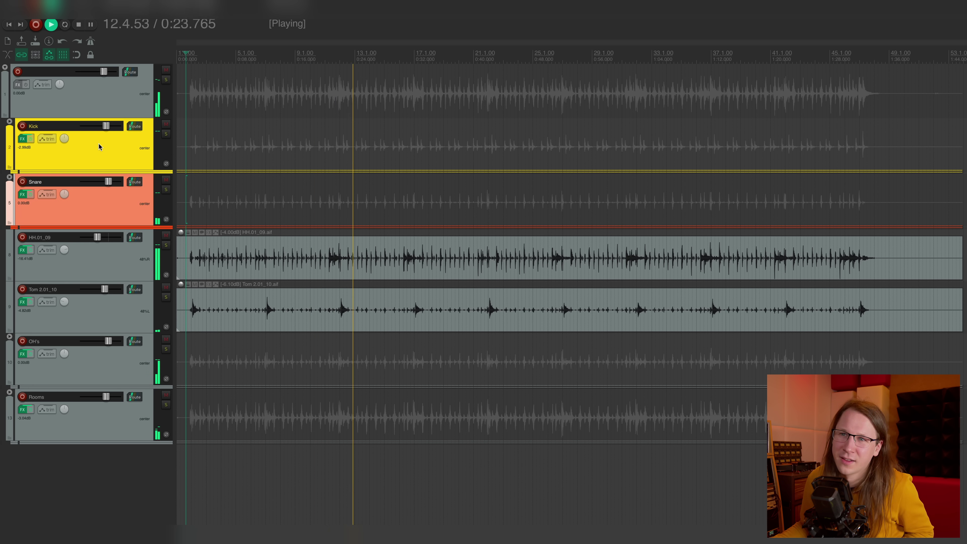
pyautogui.click(116, 202)
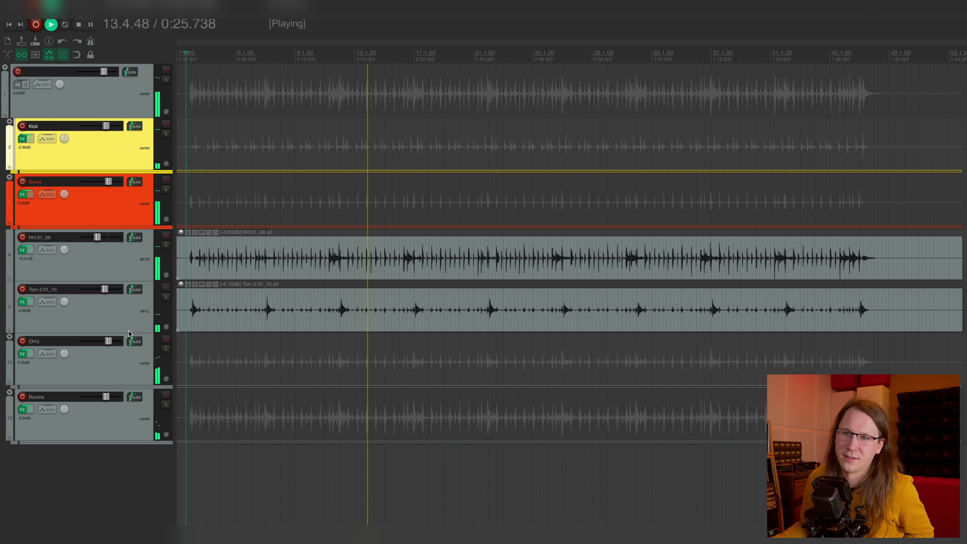
pyautogui.click(21, 202)
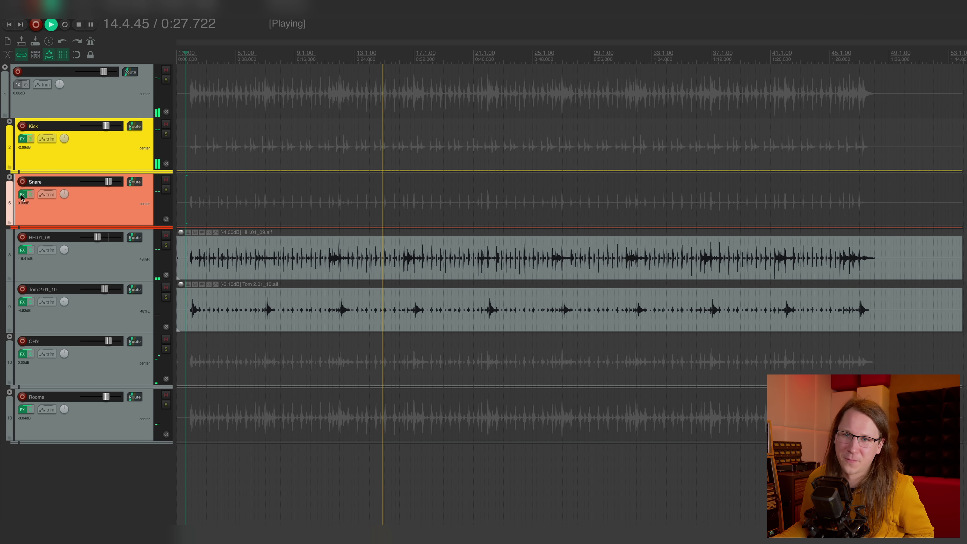
pyautogui.click(22, 194)
pyautogui.press('Escape')
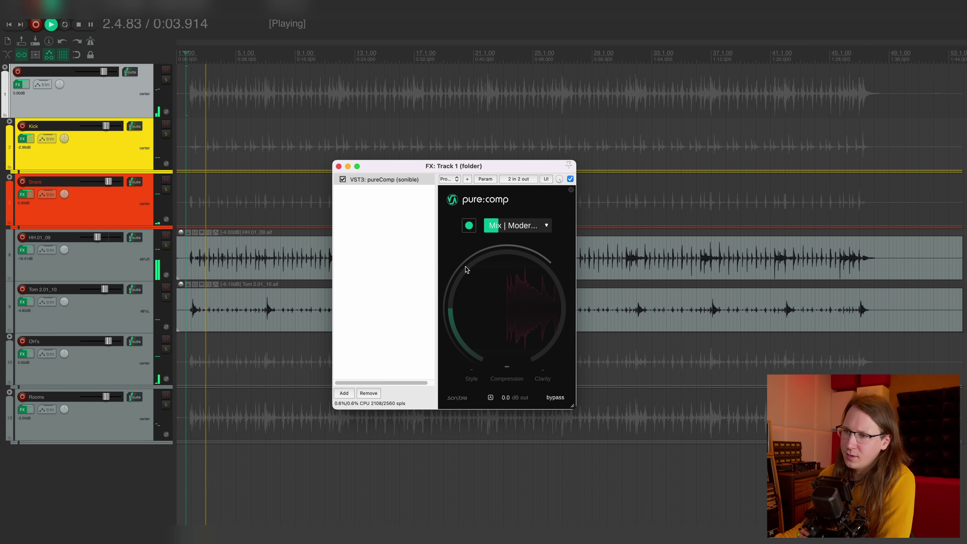
# Enable automatic output gain in the drum folder's compressor and lower its compression to 76
pyautogui.click(493, 397)
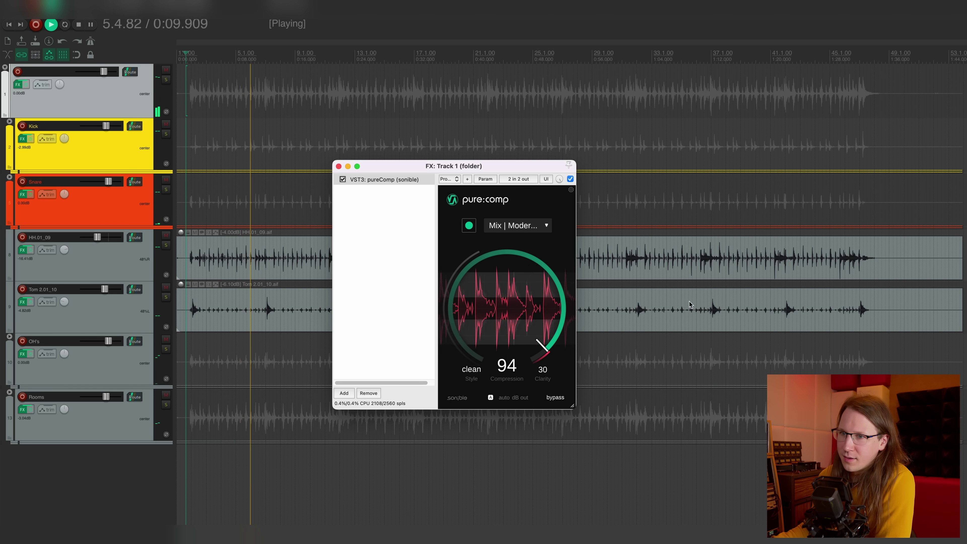
pyautogui.moveTo(501, 304); pyautogui.dragTo(502, 316)
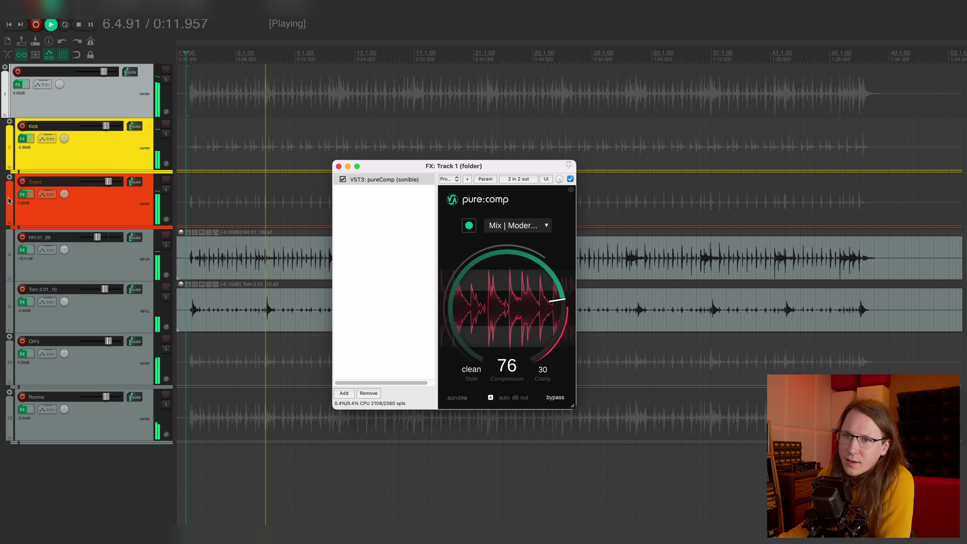
pyautogui.click(23, 195)
pyautogui.moveTo(606, 481); pyautogui.dragTo(602, 472)
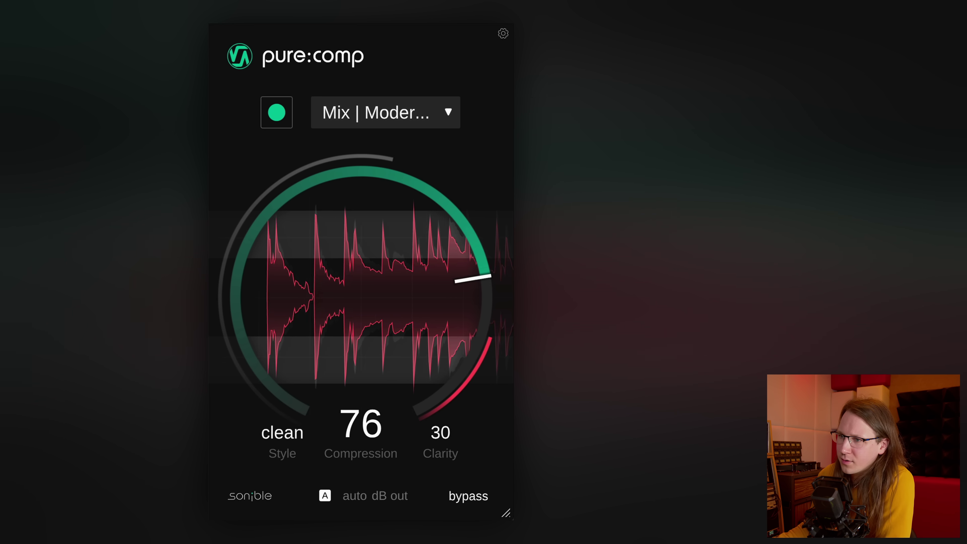
# Lower the drum folder's compression to 65, compare it with the compressor bypassed, and reduce it further to 54
pyautogui.moveTo(395, 320)
pyautogui.mouseDown()
pyautogui.moveTo(392, 345)
pyautogui.moveTo(391, 337)
pyautogui.mouseUp()
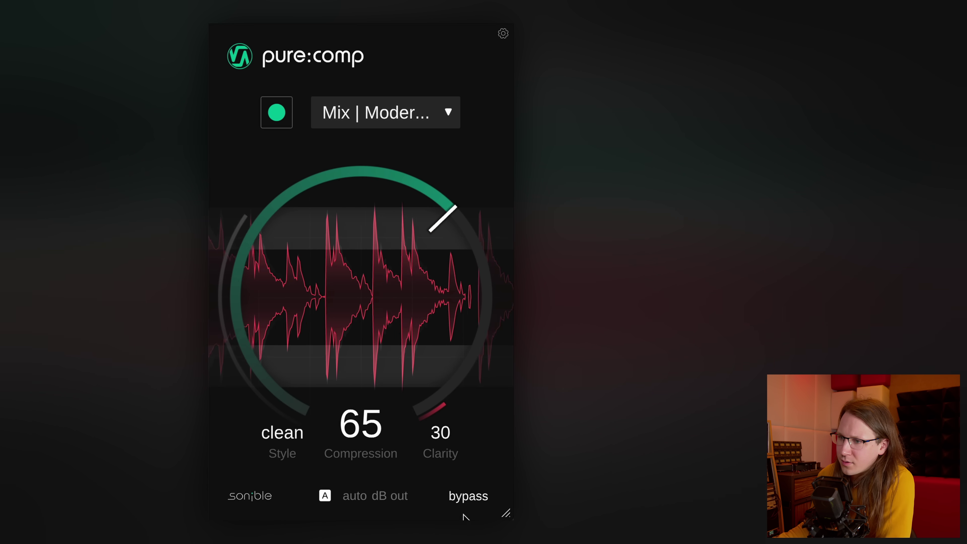
pyautogui.click(472, 500)
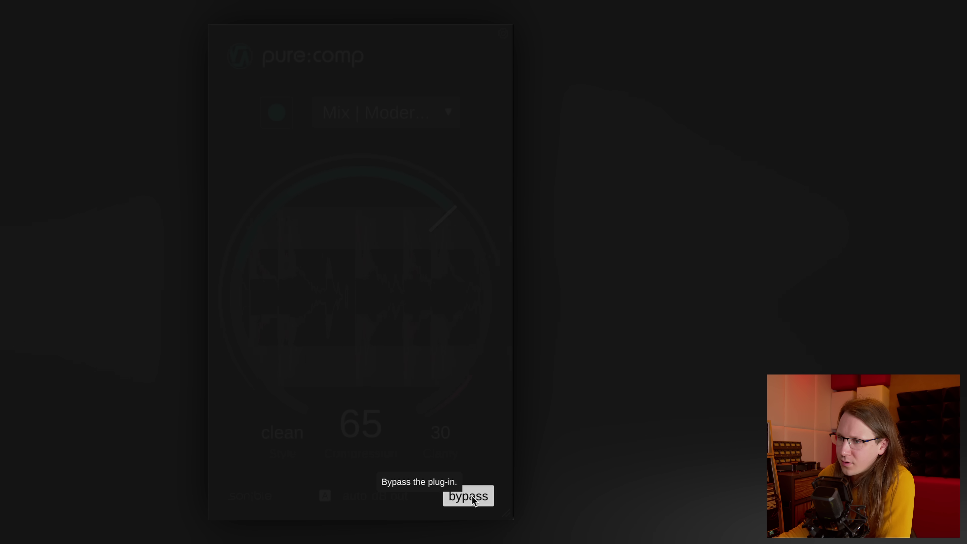
pyautogui.click(472, 500)
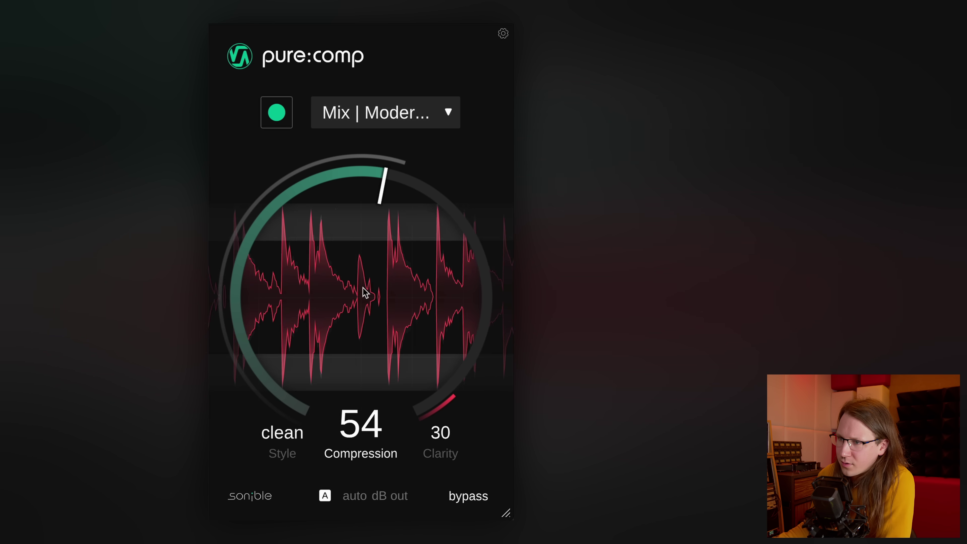
# Switch the drum folder's compressor to the Drums profile and have it relearn the signal
pyautogui.click(386, 115)
pyautogui.click(377, 203)
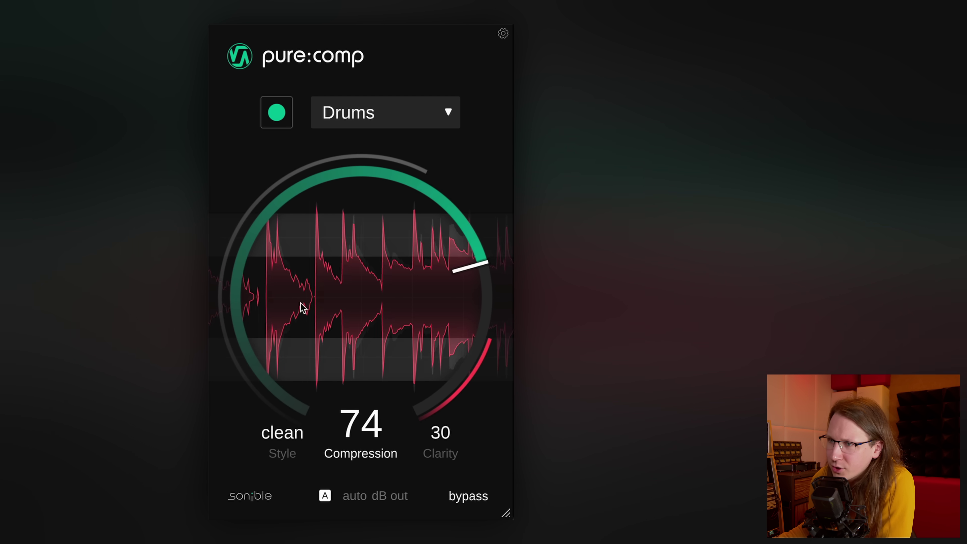
pyautogui.click(278, 112)
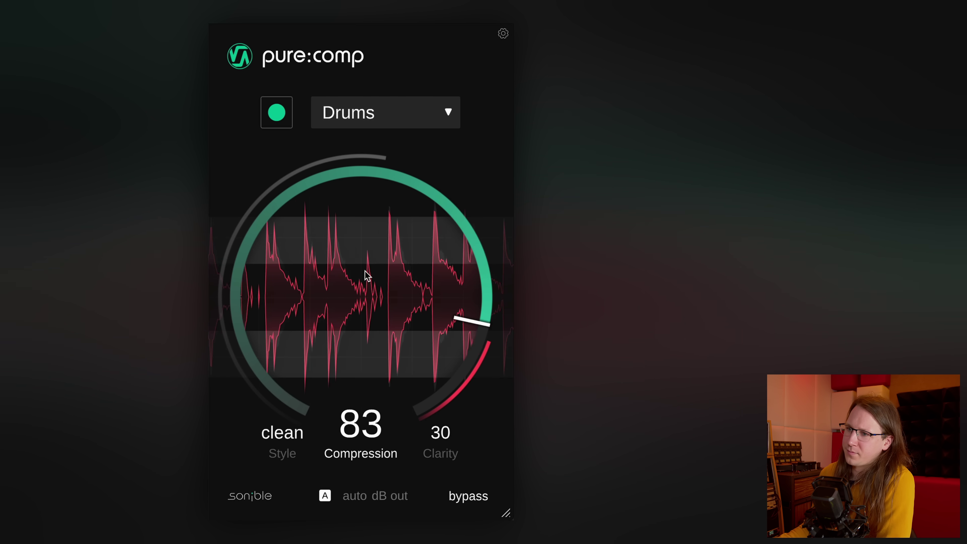
# Lower the Drums profile's compression to 60, compare it with the compressor bypassed, and reduce it further to 48
pyautogui.moveTo(366, 275); pyautogui.dragTo(370, 306)
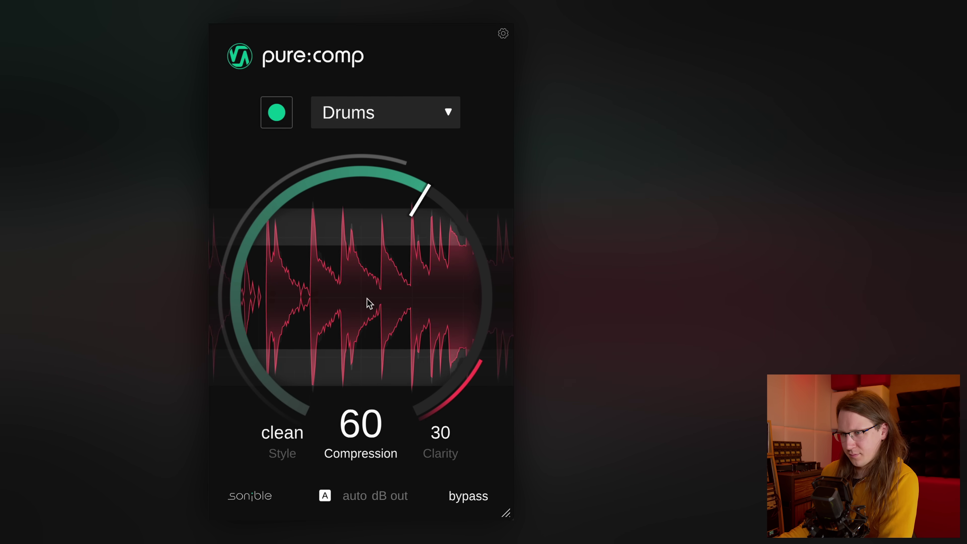
pyautogui.click(487, 495)
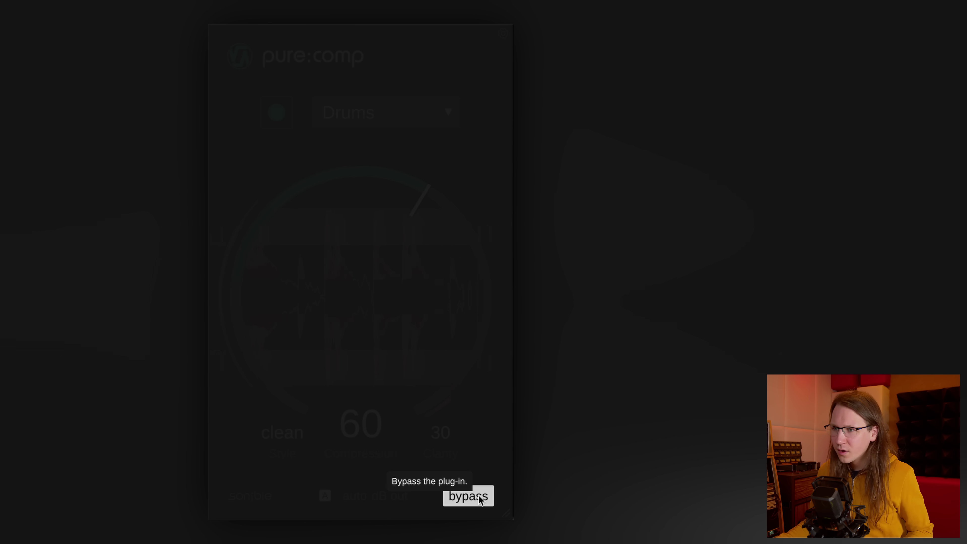
pyautogui.click(480, 500)
pyautogui.moveTo(356, 318); pyautogui.dragTo(357, 338)
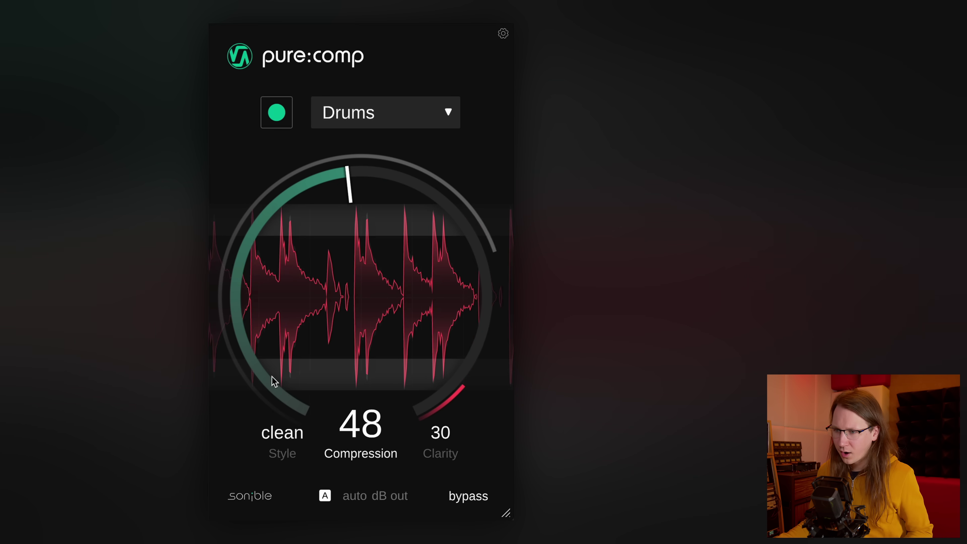